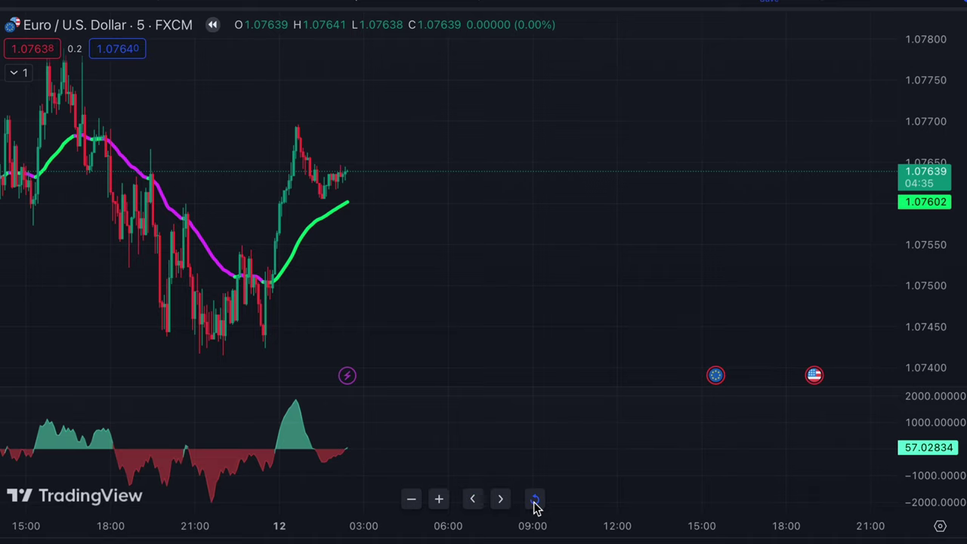
click(534, 501)
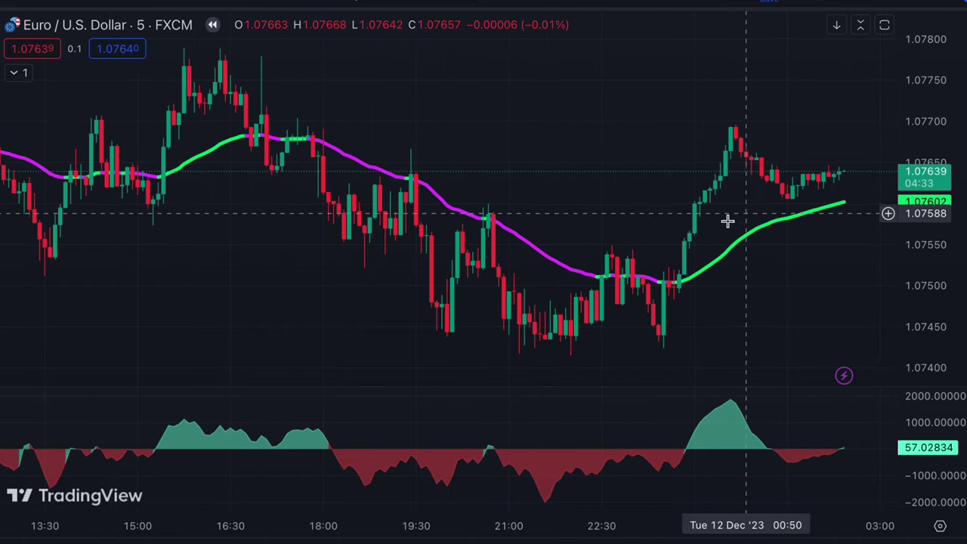
scroll(658, 216, right, 3)
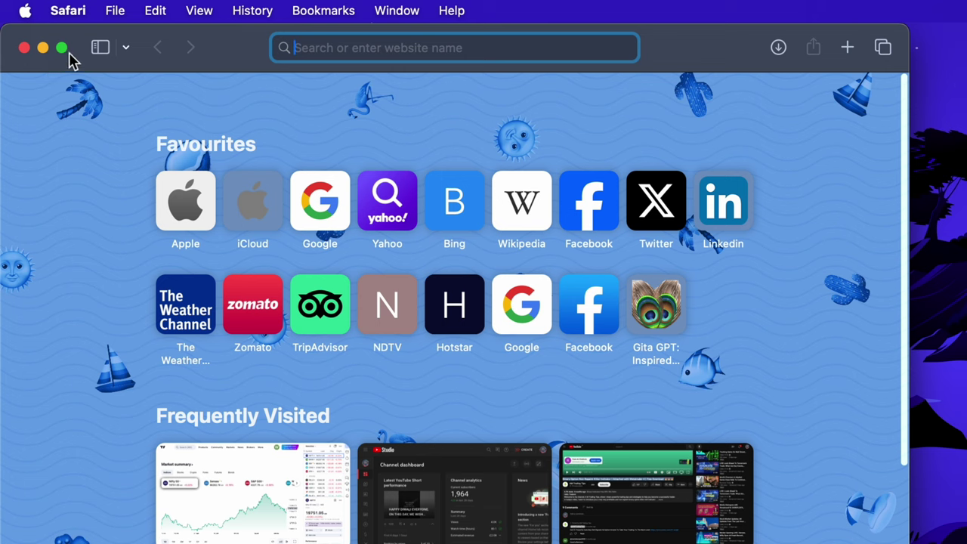
- Switch to a full-screen Safari window and open the TradingView site at in.tradingview.com
click(64, 49)
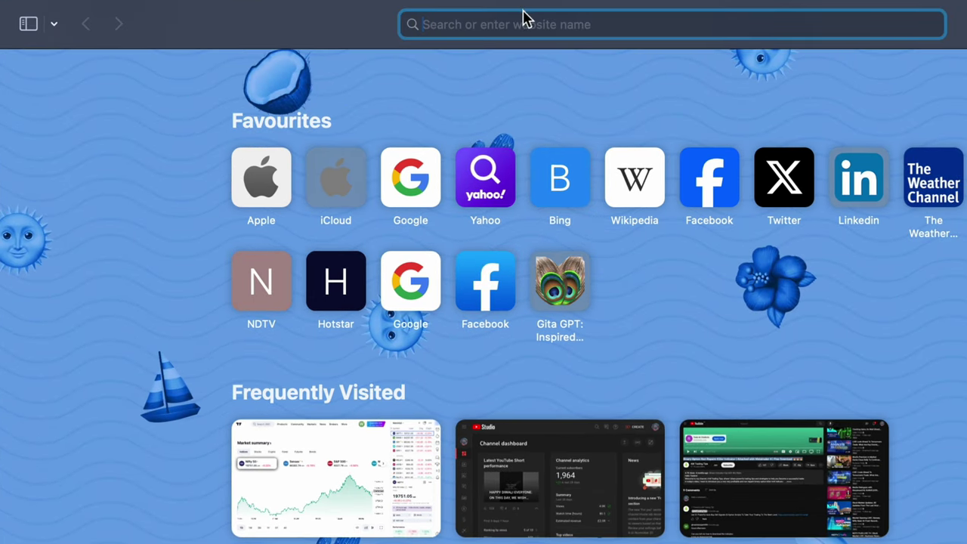
text(tradingView — Track All Markets)
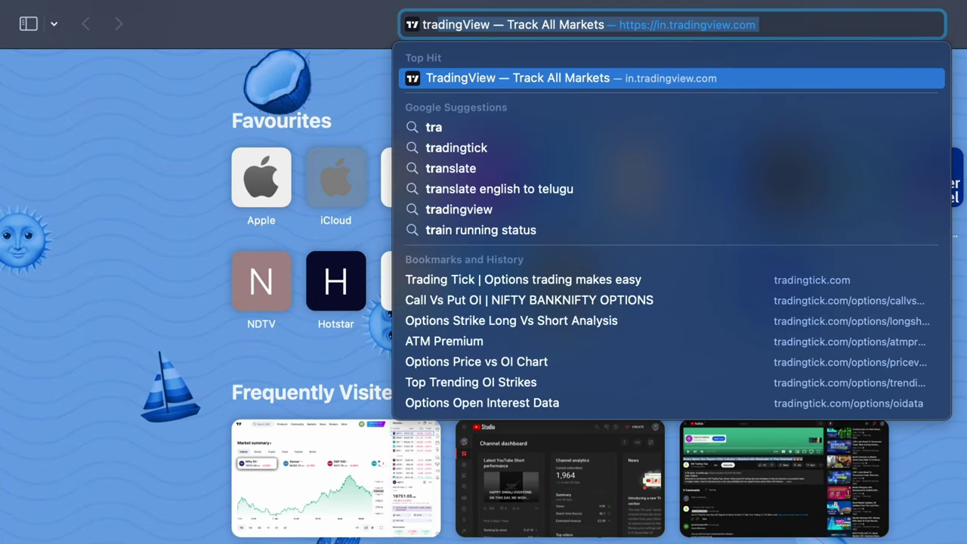
key(Return)
click(516, 30)
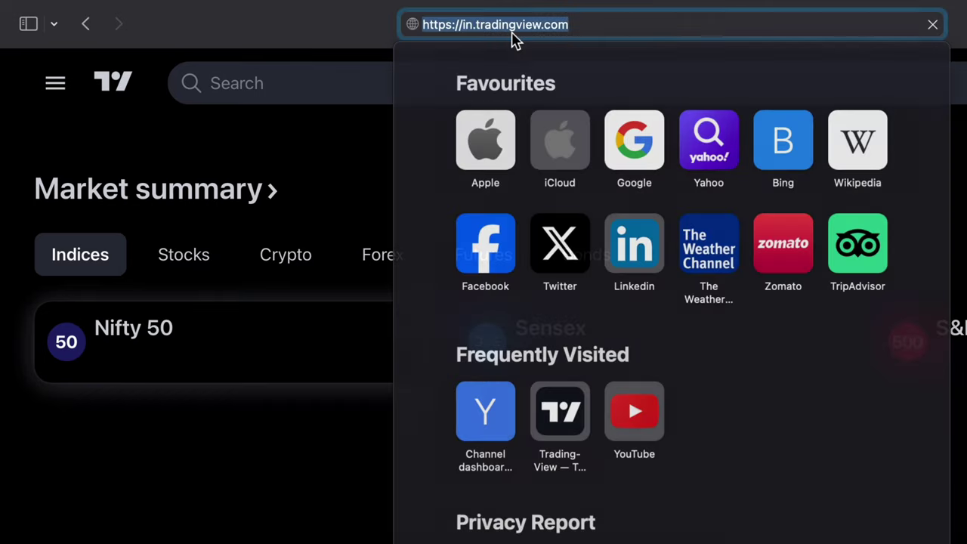
click(261, 529)
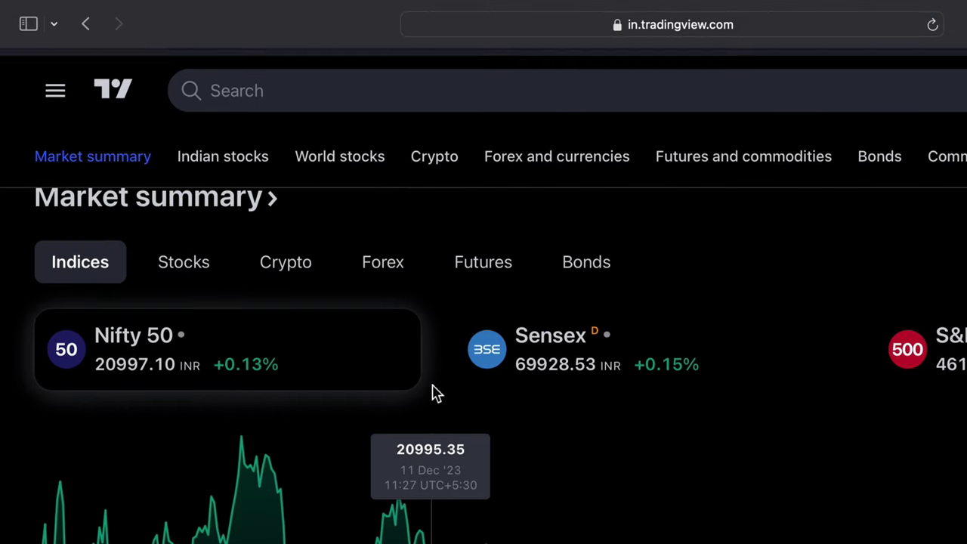
- From the Forex market summary, open the Euro / U.S. Dollar pair and launch its full chart
click(390, 265)
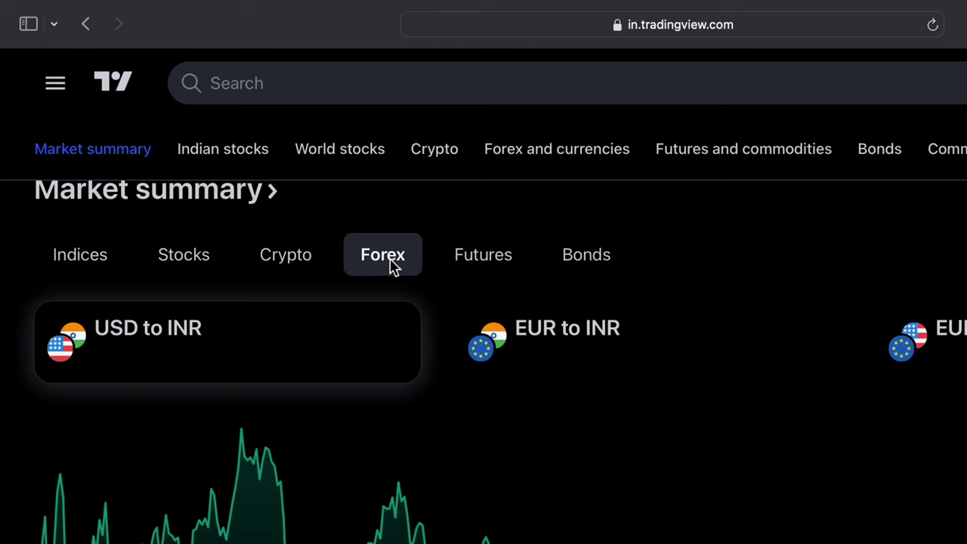
scroll(630, 348, down, 3)
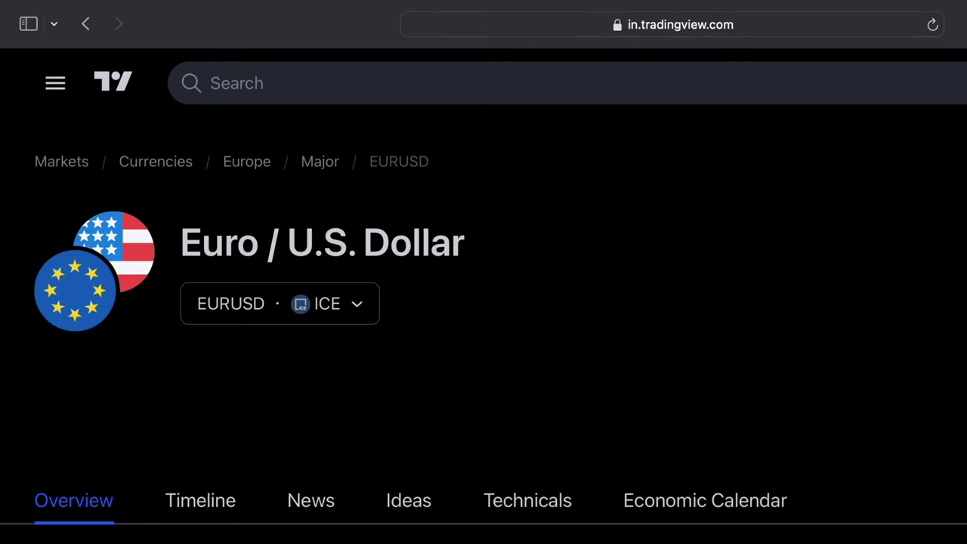
click(835, 121)
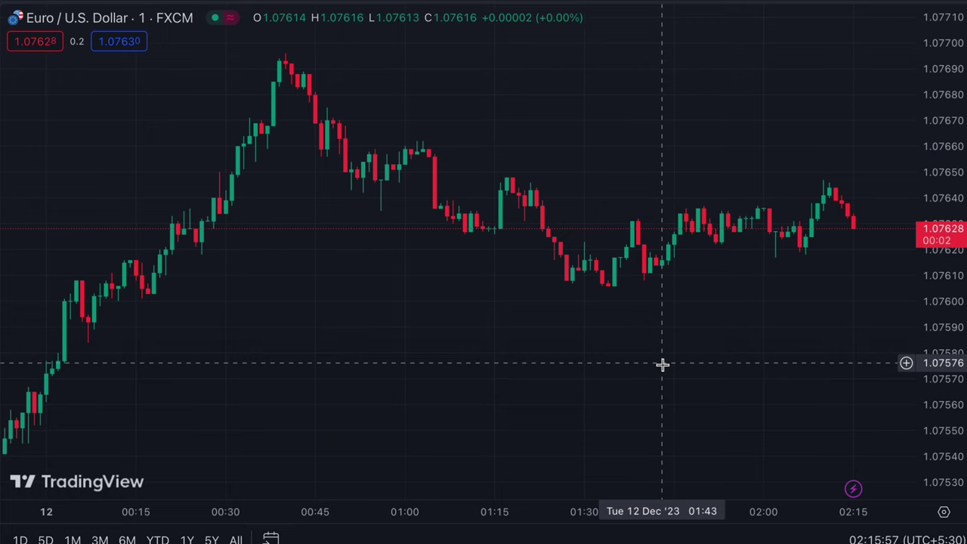
- Search the indicators for "volatility comp" and add LeafAlgo's Volatility Compression Breakout community script to the chart
click(408, 463)
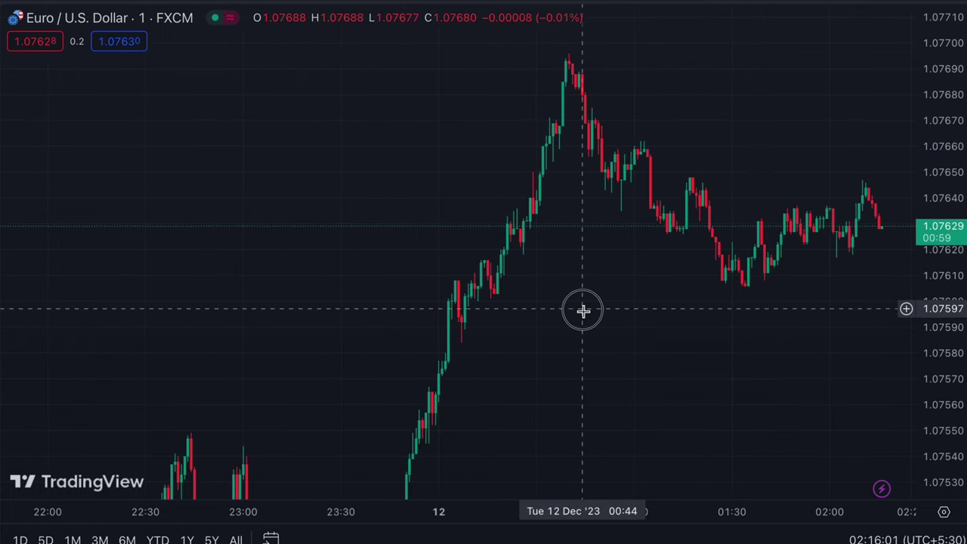
drag(643, 311, 366, 304)
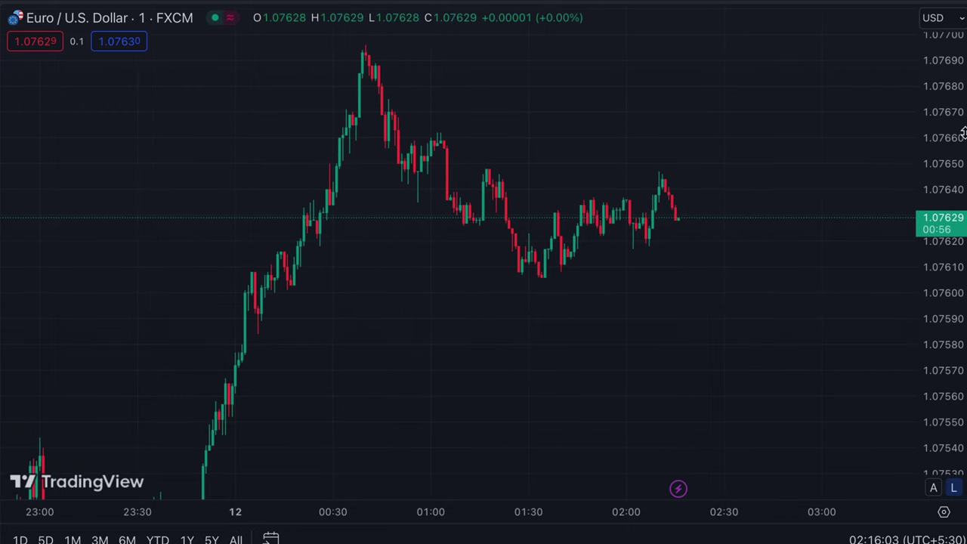
drag(955, 78, 951, 340)
drag(431, 356, 462, 331)
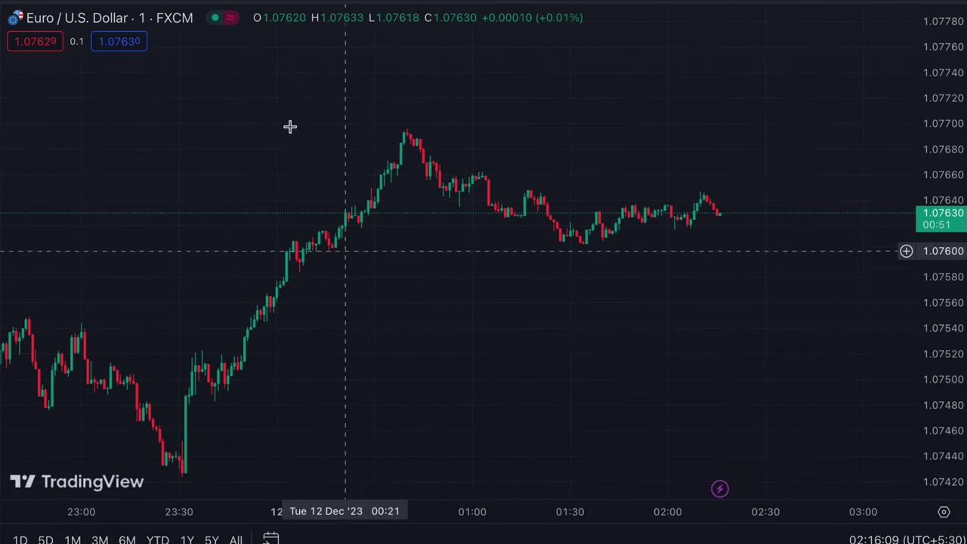
key(slash)
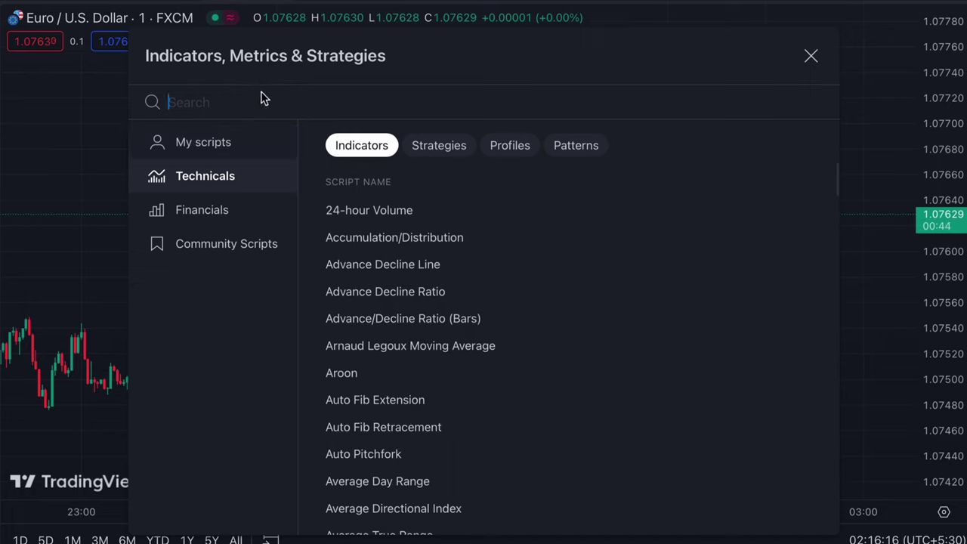
text(vol)
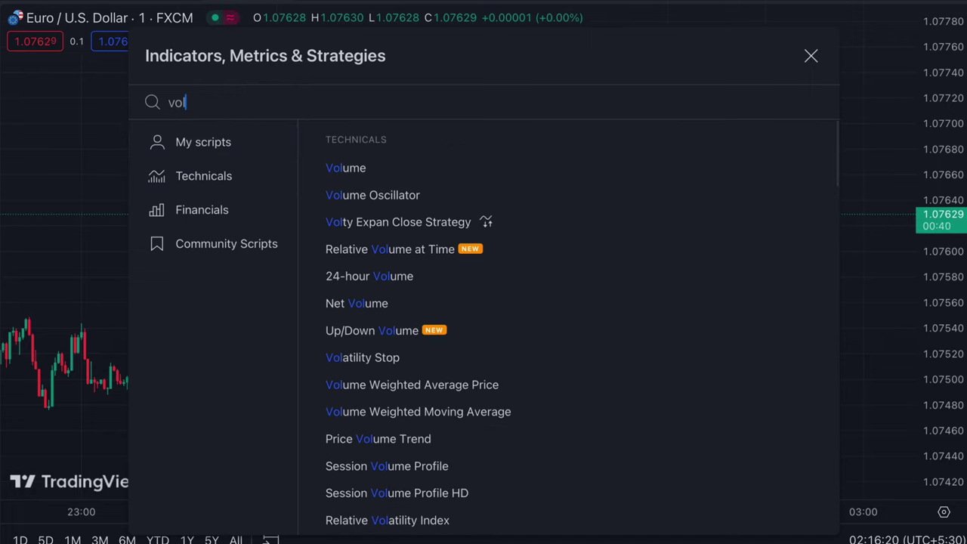
text(atili)
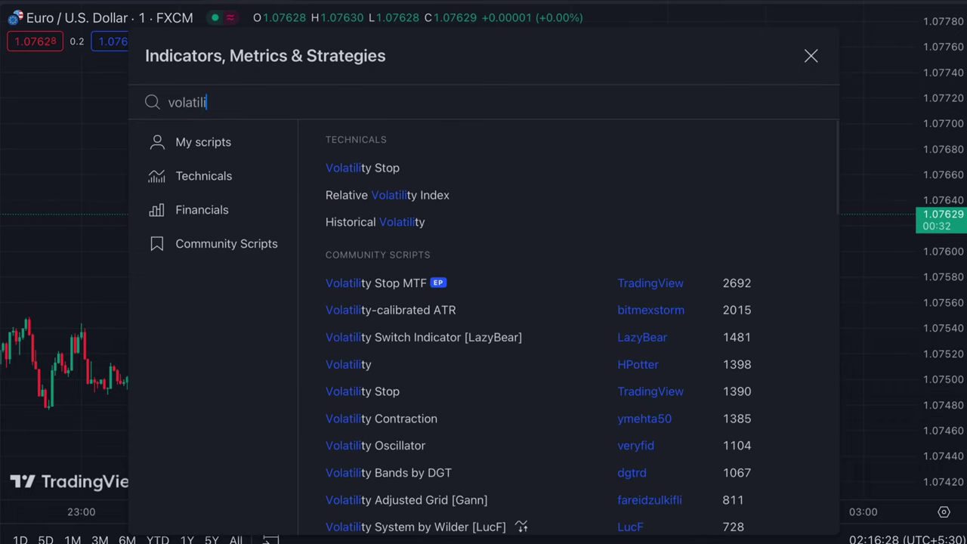
text(ty comp)
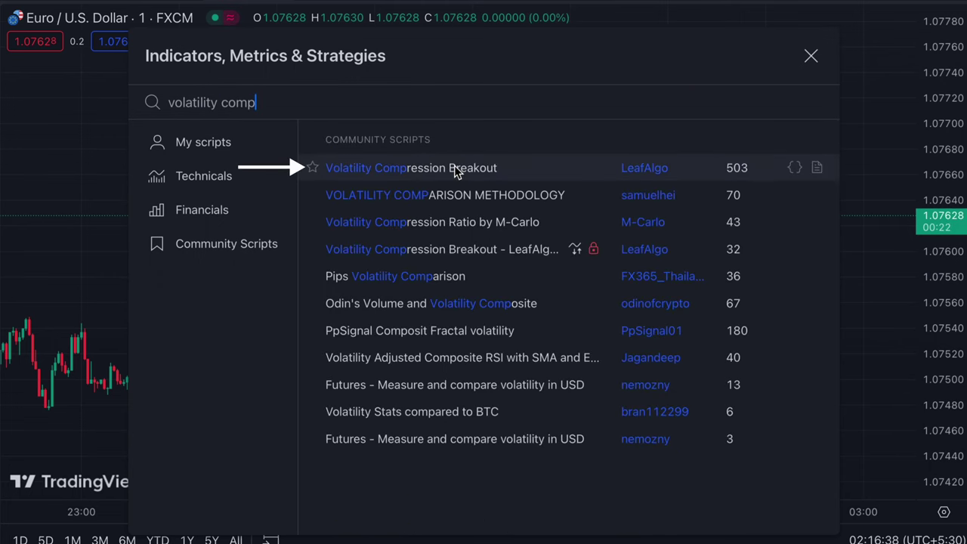
click(456, 169)
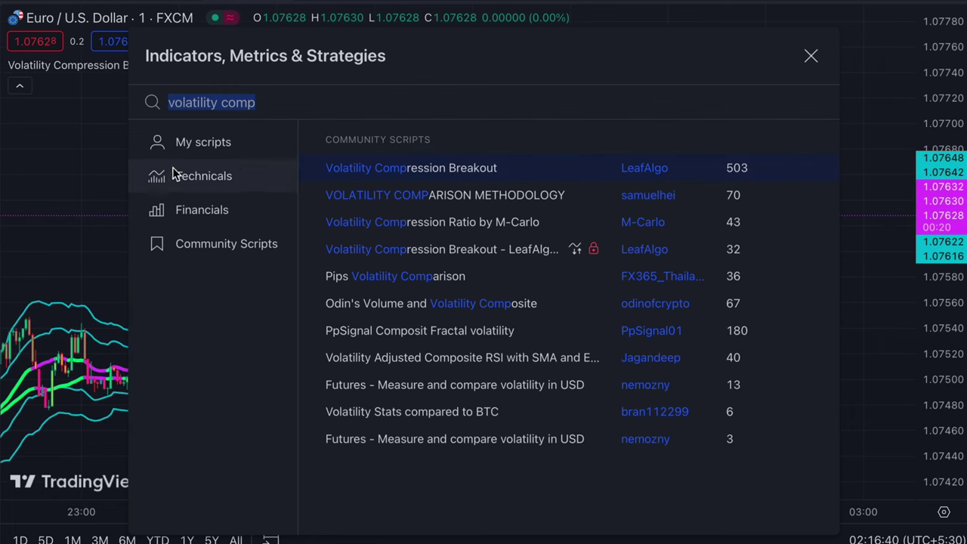
click(810, 58)
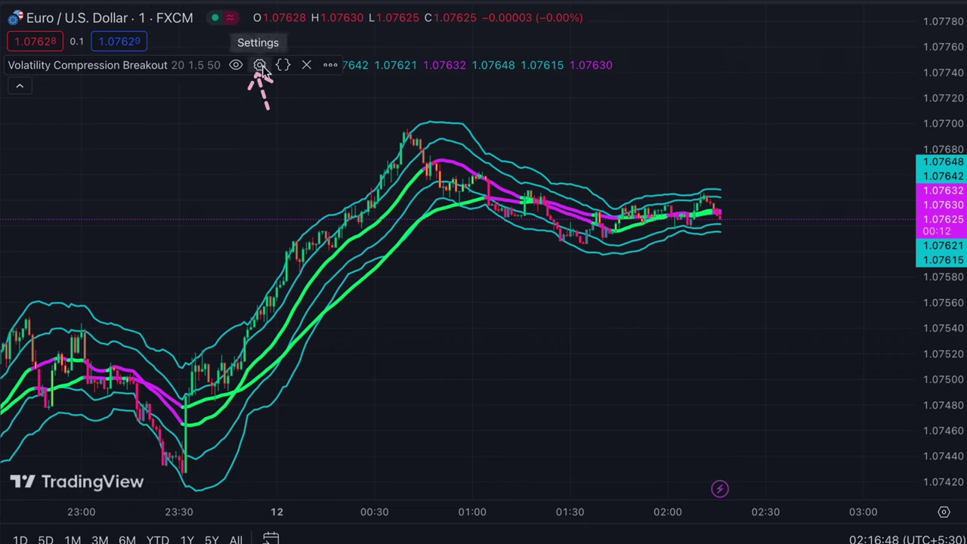
- In the Volatility Compression Breakout style settings, hide Bar Color and the Keltner Upper, Lower, Middle, Upper StdDev and Lower StdDev plots
click(260, 66)
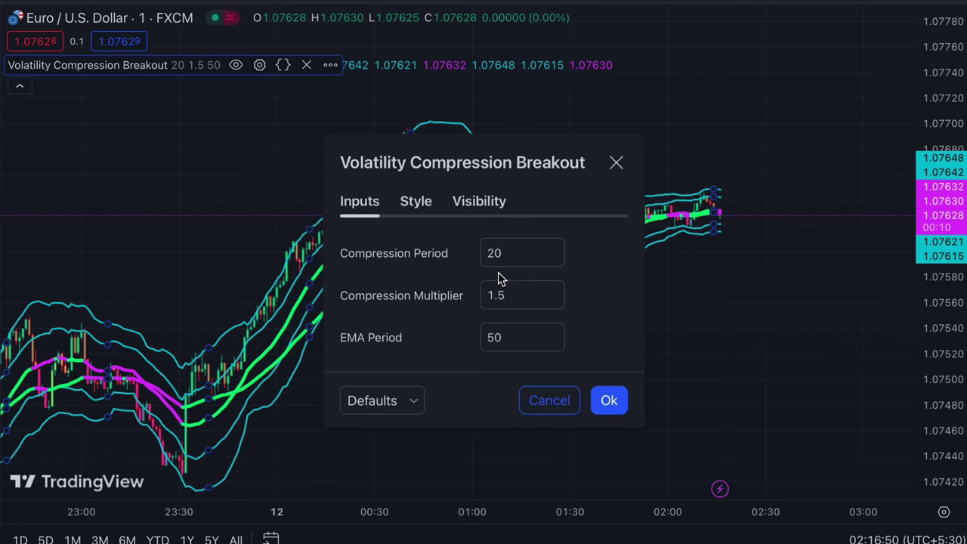
click(413, 199)
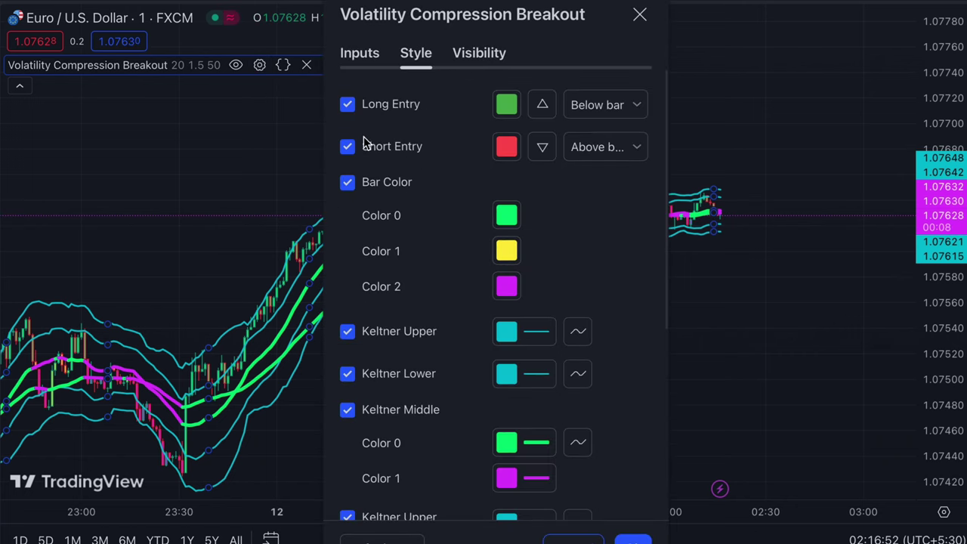
click(348, 184)
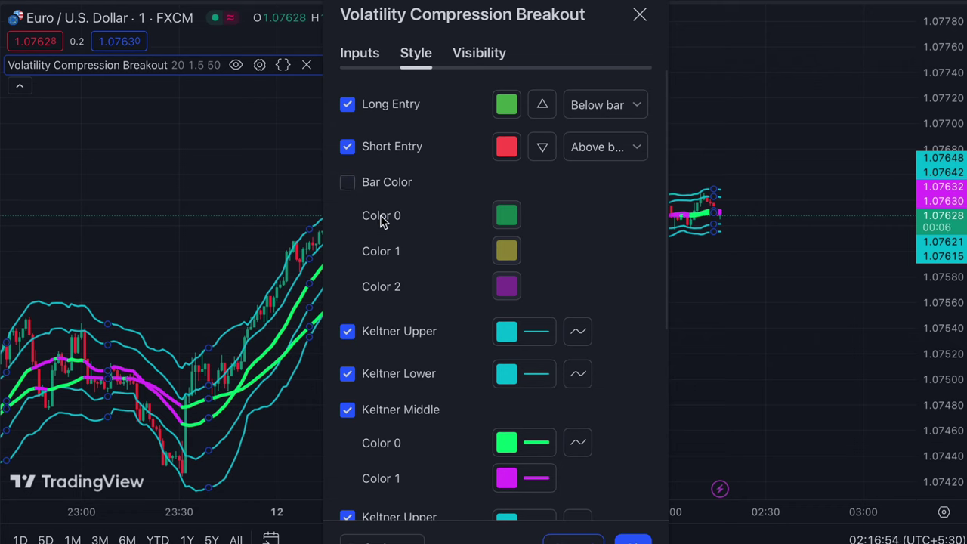
scroll(382, 219, down, 2)
click(349, 238)
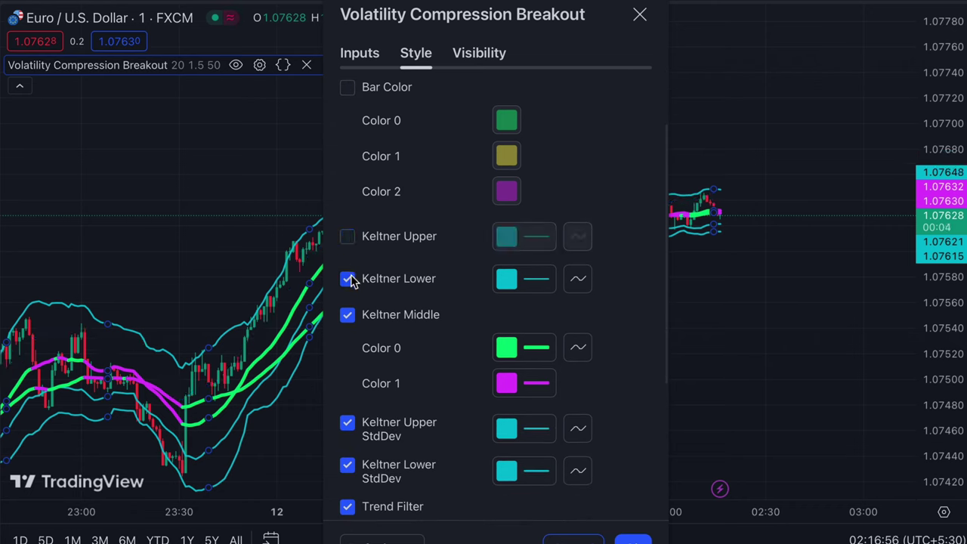
click(348, 279)
click(352, 318)
scroll(355, 320, down, 3)
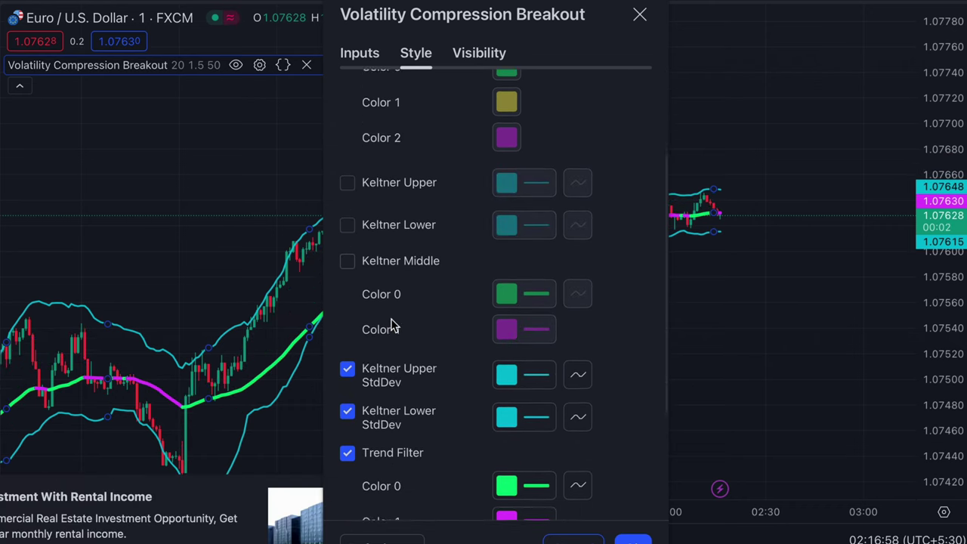
click(348, 306)
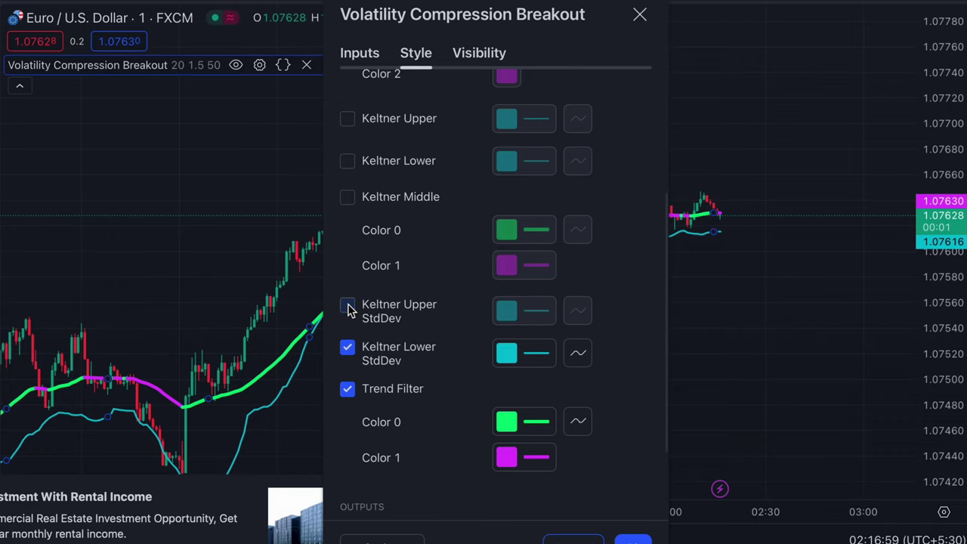
click(349, 349)
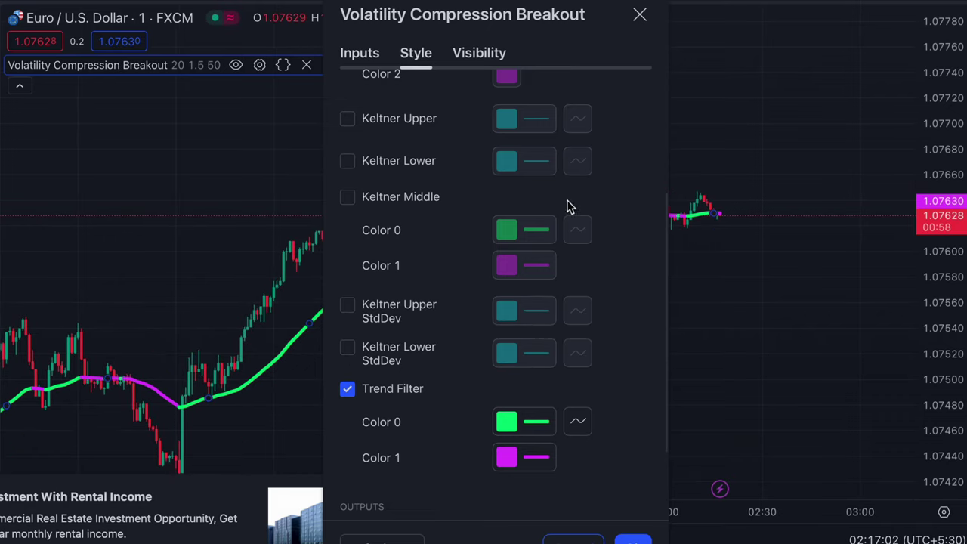
- Set the indicator's Compression Period to 22, Compression Multiplier to 1.3 and EMA Period to 45, and apply the settings
click(359, 52)
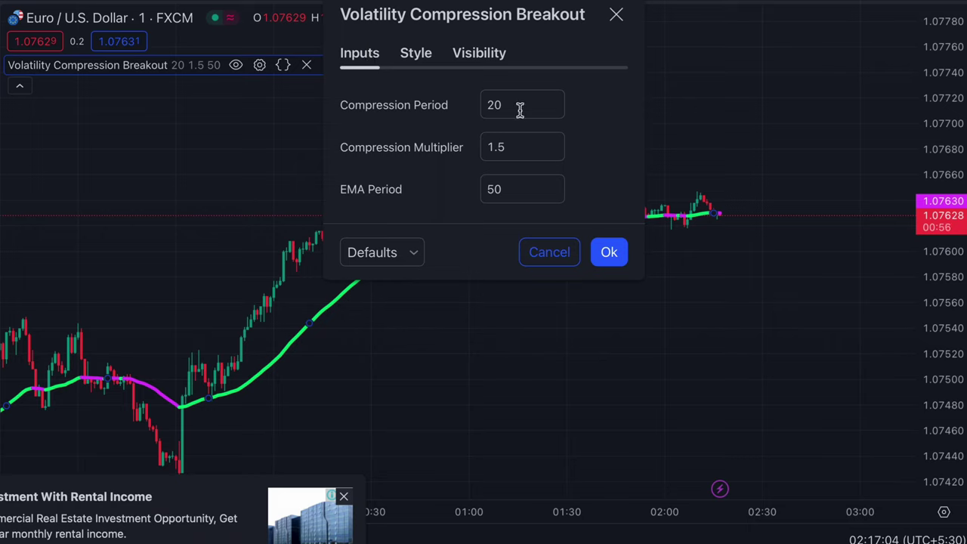
drag(516, 108, 475, 104)
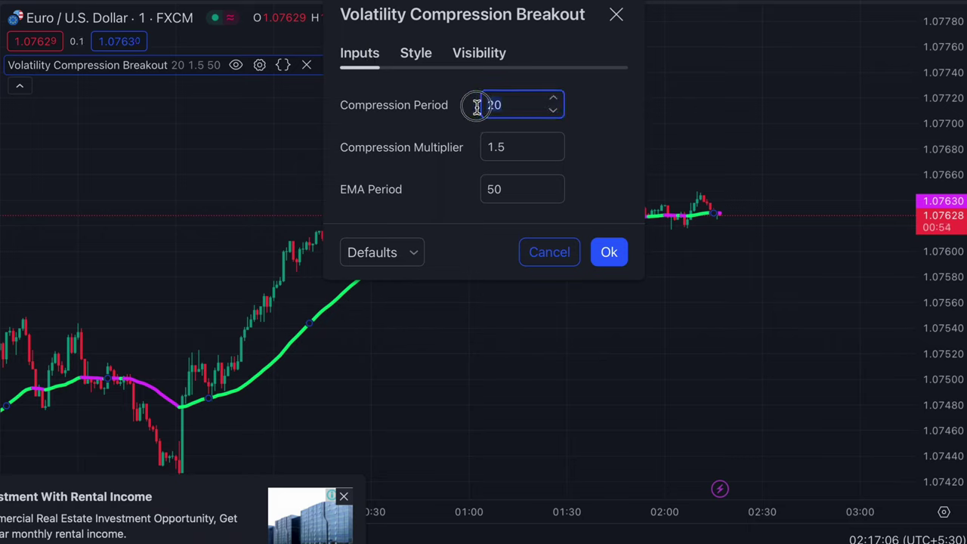
key(BackSpace)
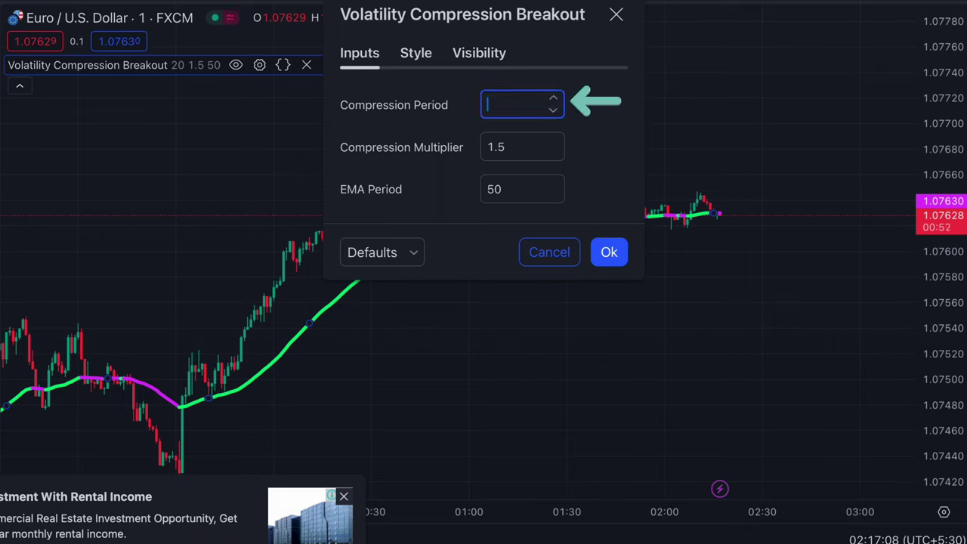
text(22)
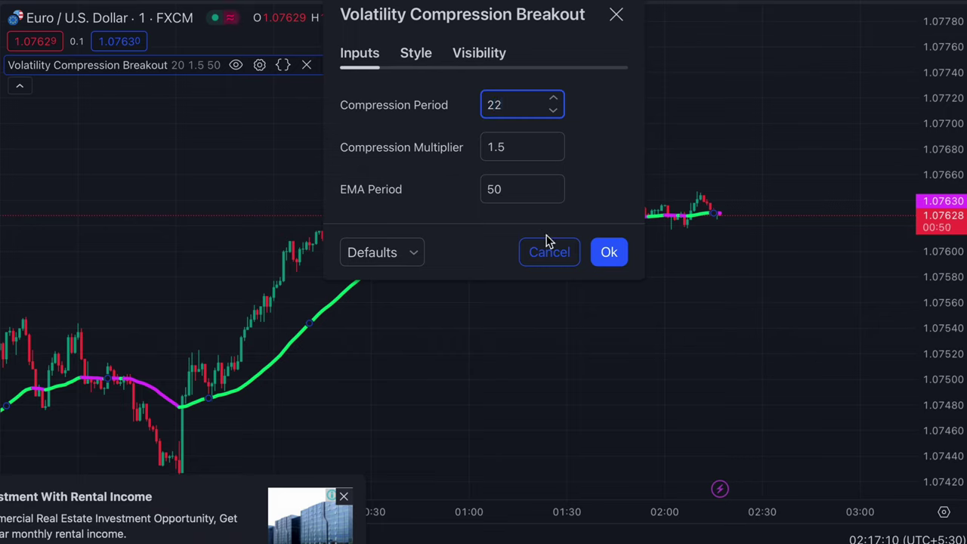
click(527, 150)
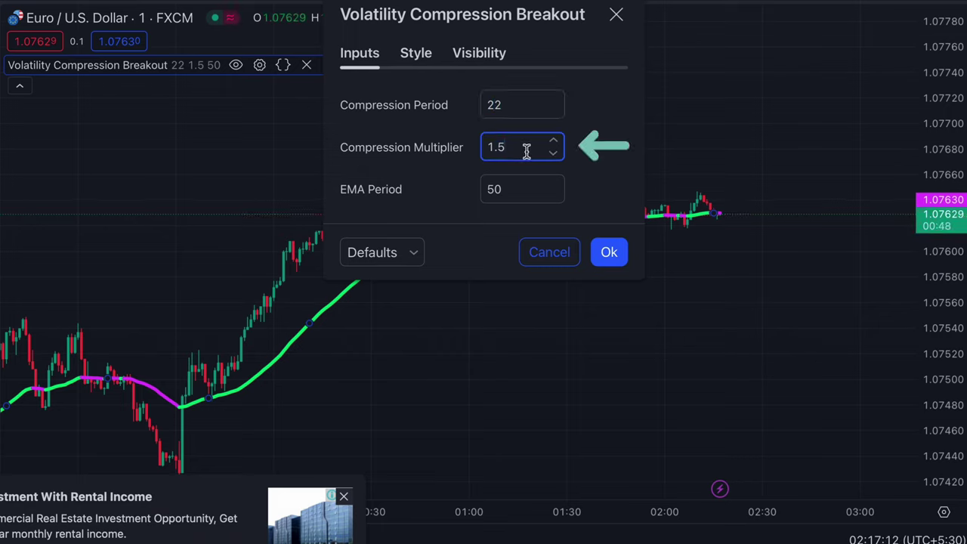
key(BackSpace)
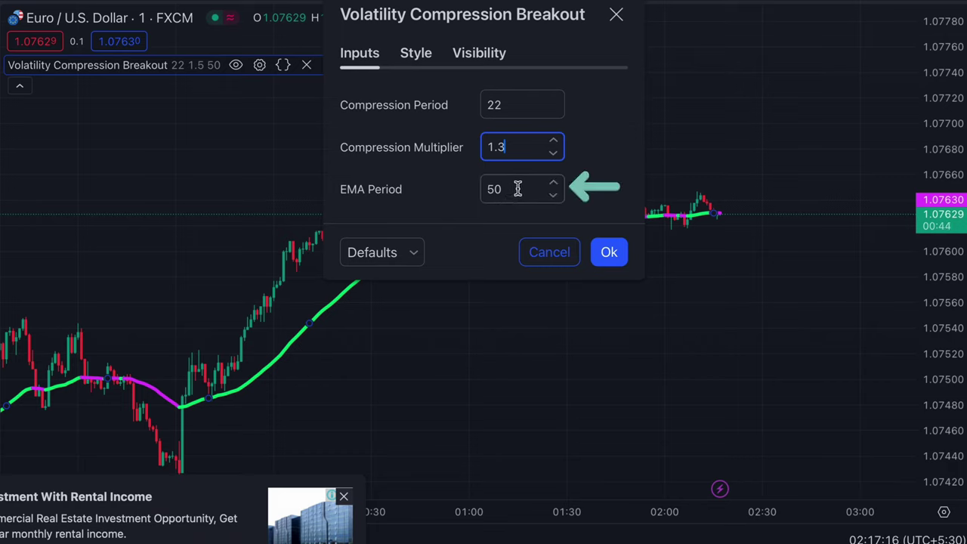
click(554, 195)
click(554, 195)
click(554, 195)
click(554, 195)
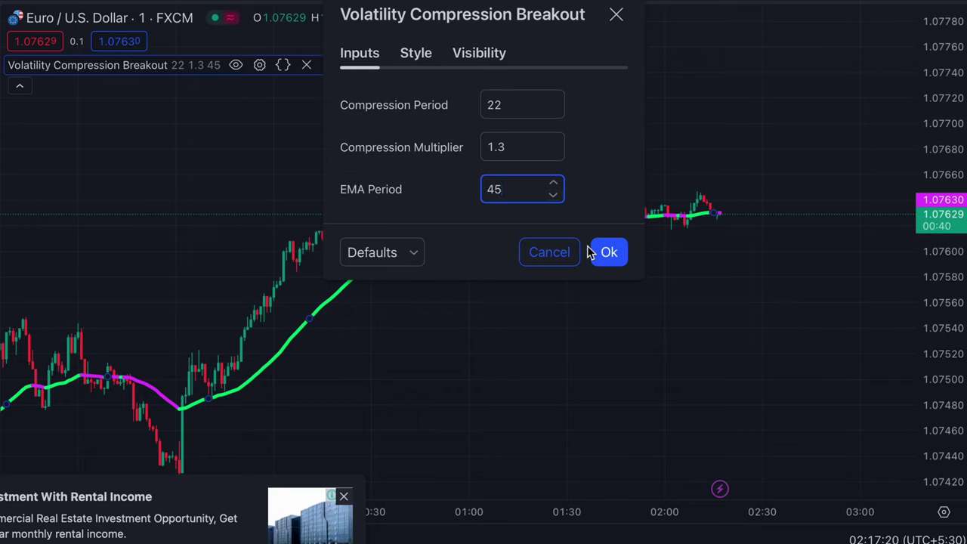
click(609, 254)
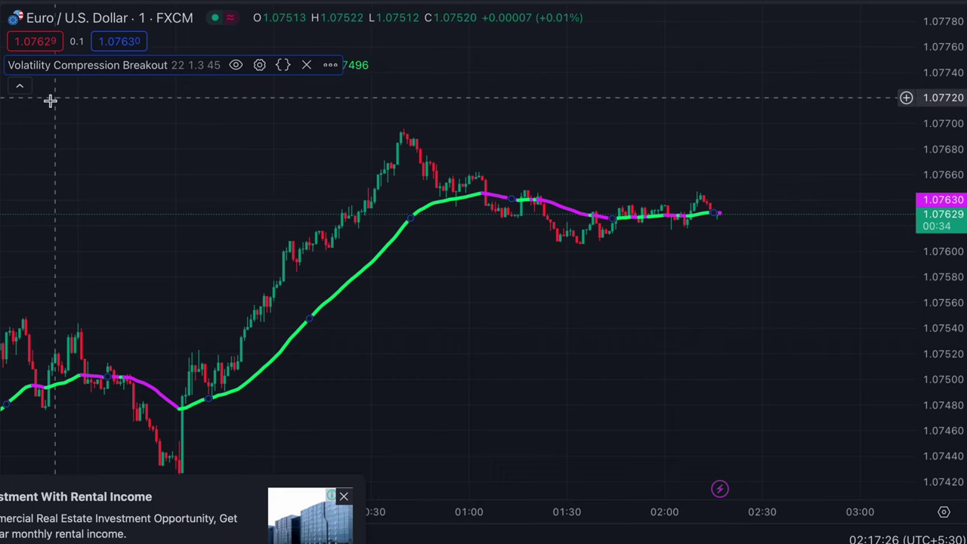
- Collapse the indicator legend on the chart and dismiss the advertisement banner
click(20, 86)
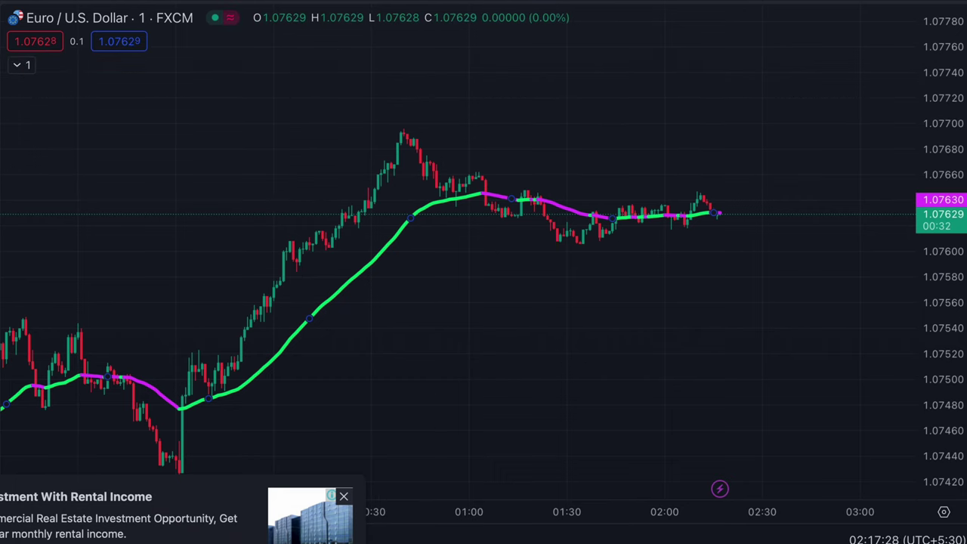
click(343, 498)
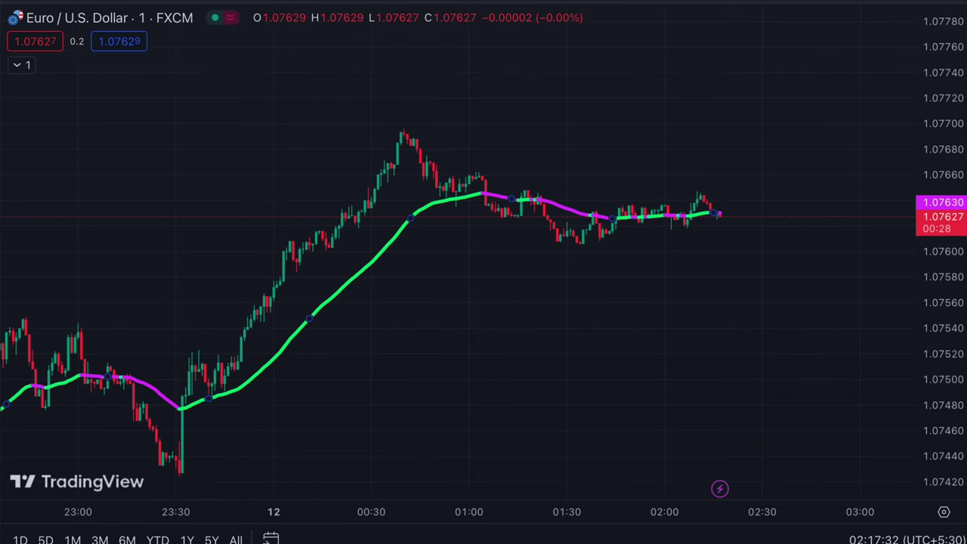
- Search the indicators for "th_" and add D7R's TH_OBV+ Histogram community script to the chart
key(slash)
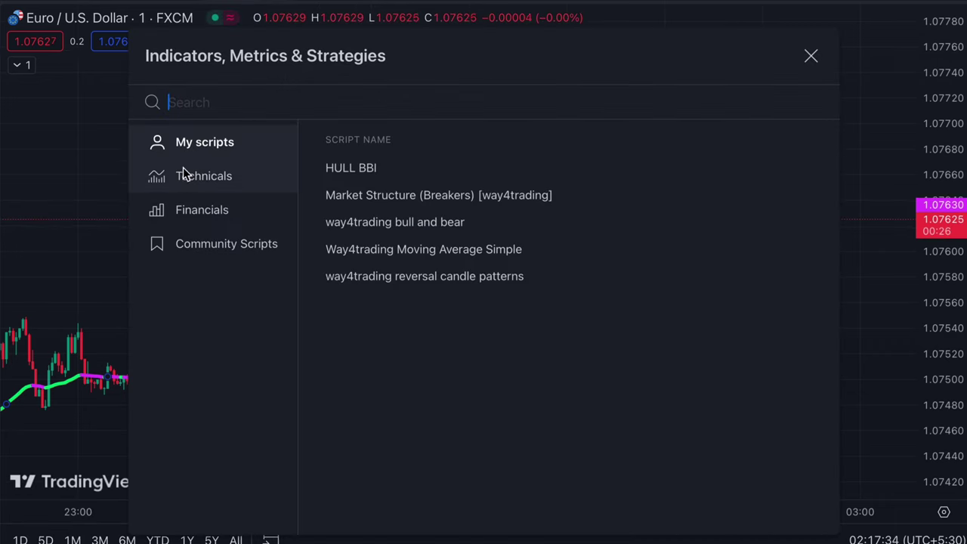
click(185, 174)
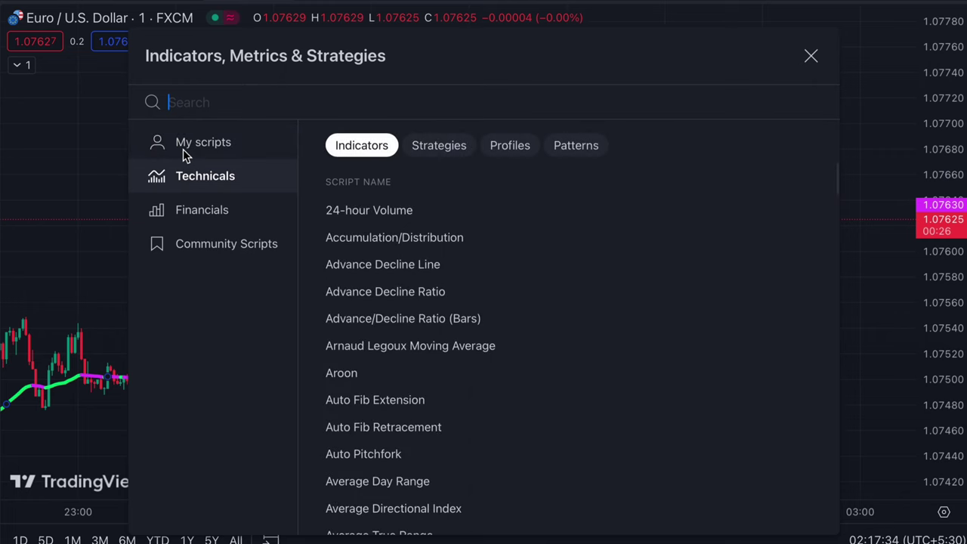
click(222, 103)
text(th-)
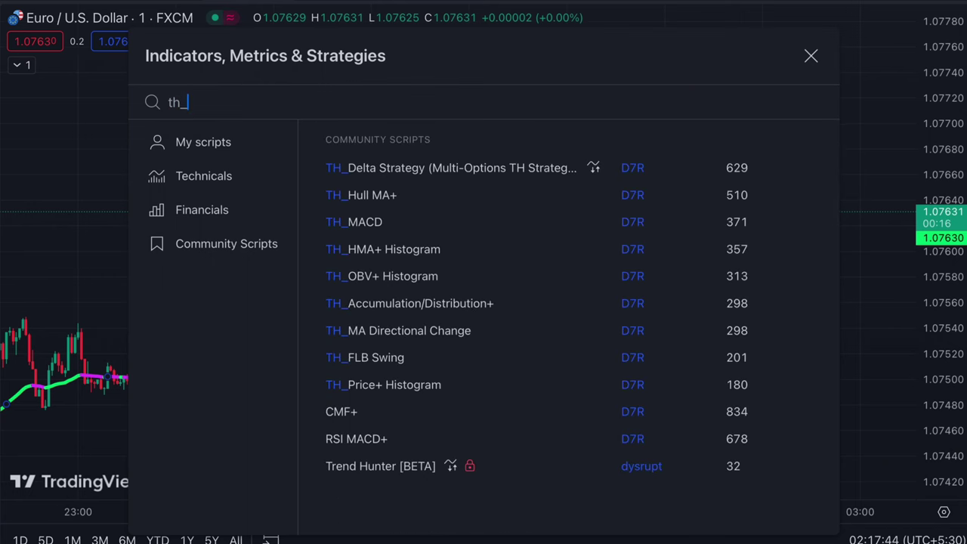
click(378, 284)
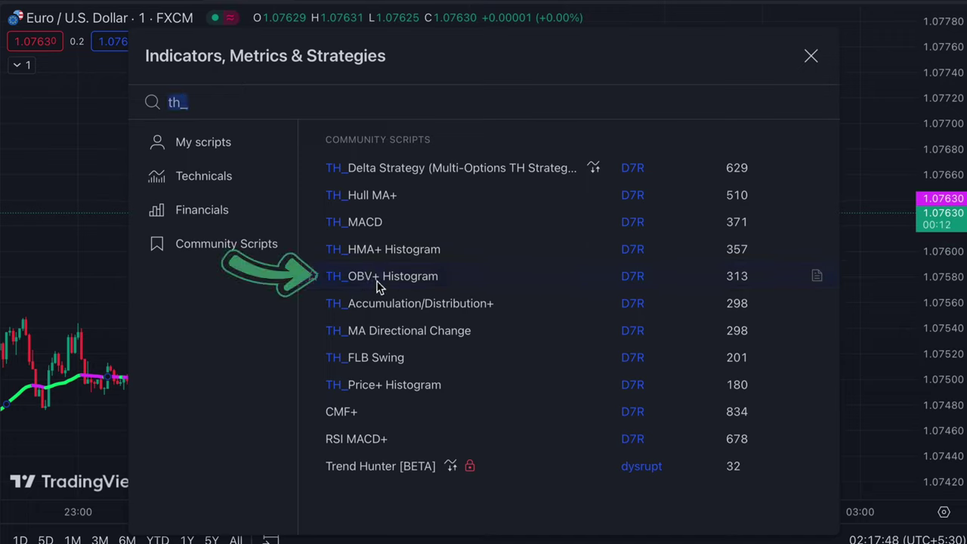
click(810, 58)
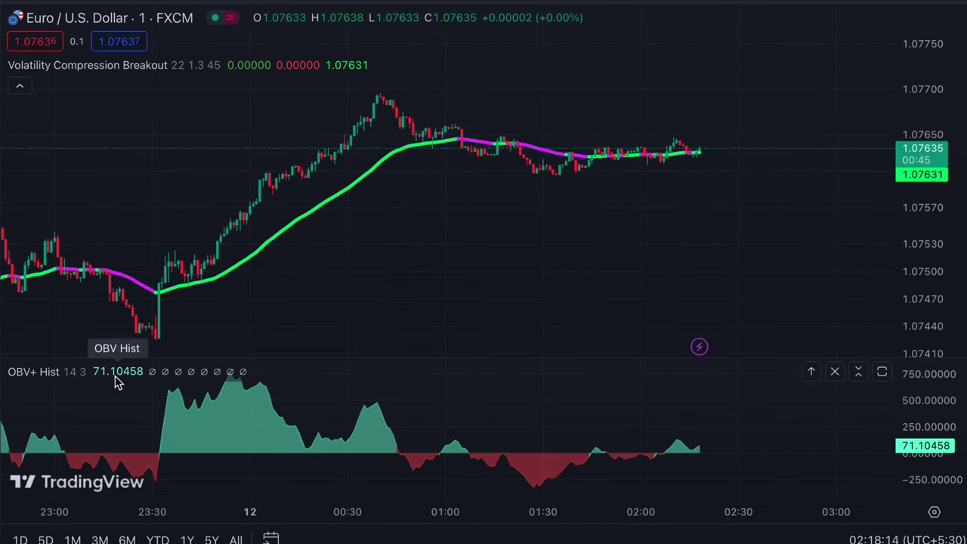
- Set the OBV+ Hist indicator's Main EMA to 12 and Fast EMA to 4, apply the settings and collapse the indicator legend
mouse_move(54, 370)
click(125, 372)
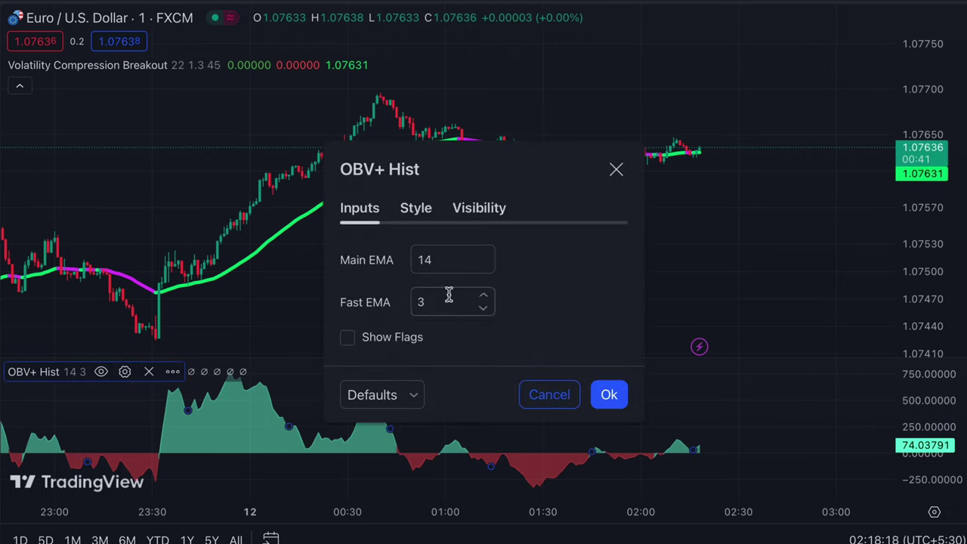
click(449, 259)
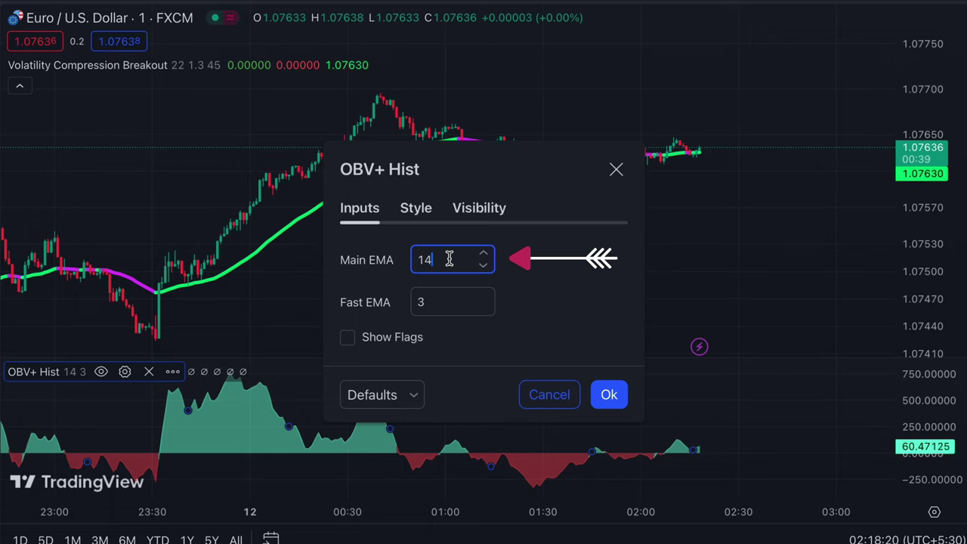
key(BackSpace)
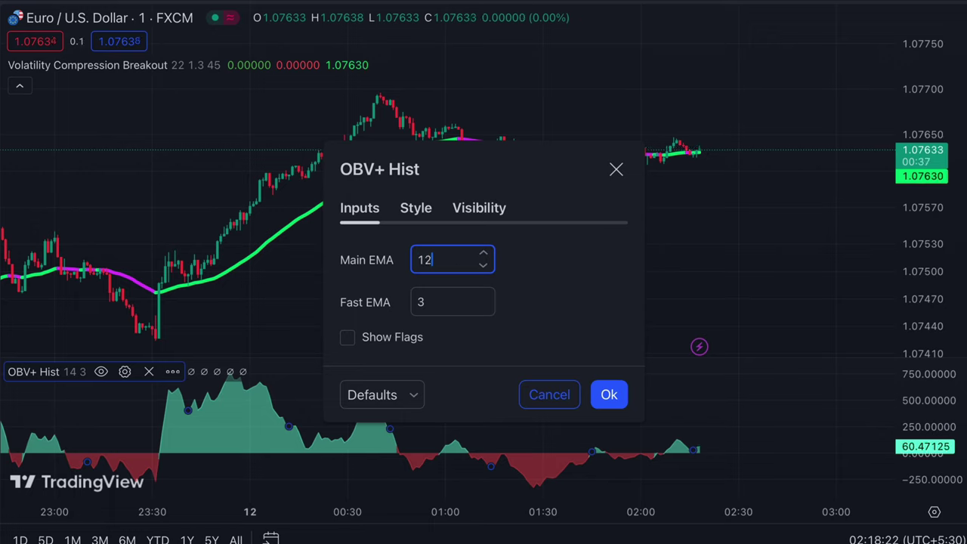
click(446, 302)
key(BackSpace)
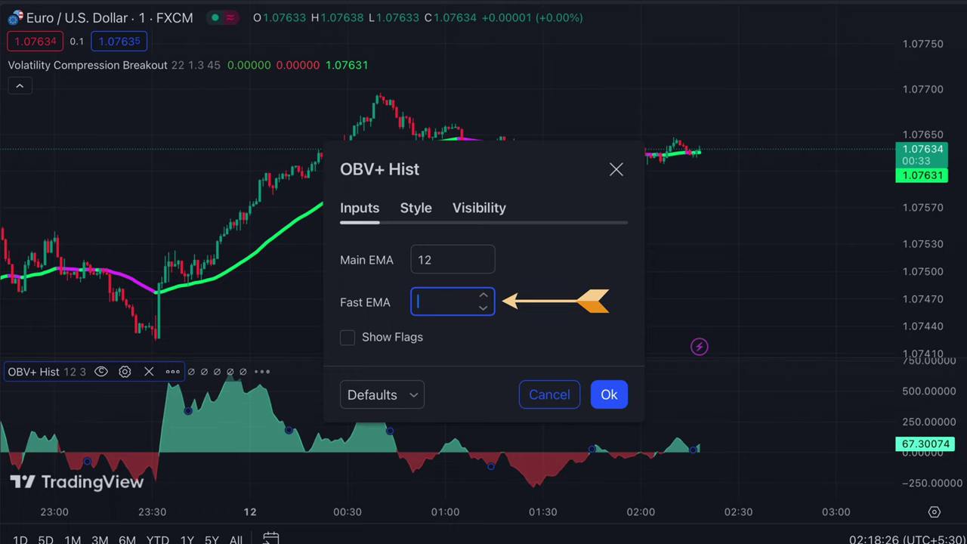
text(4)
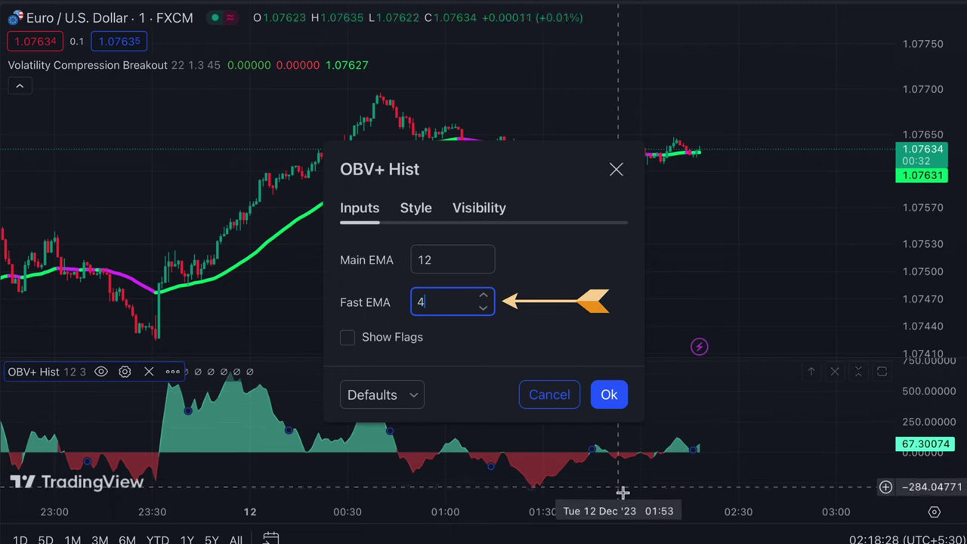
click(609, 395)
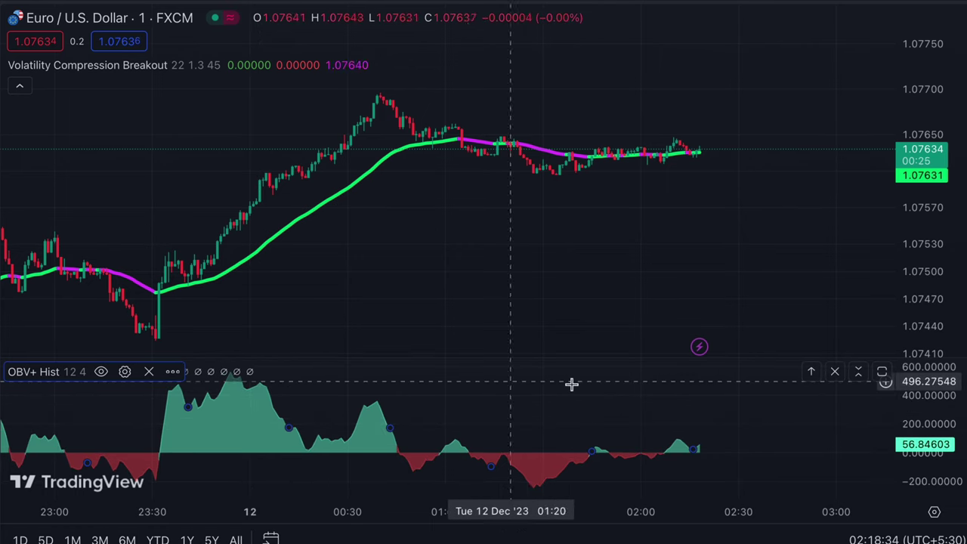
click(20, 86)
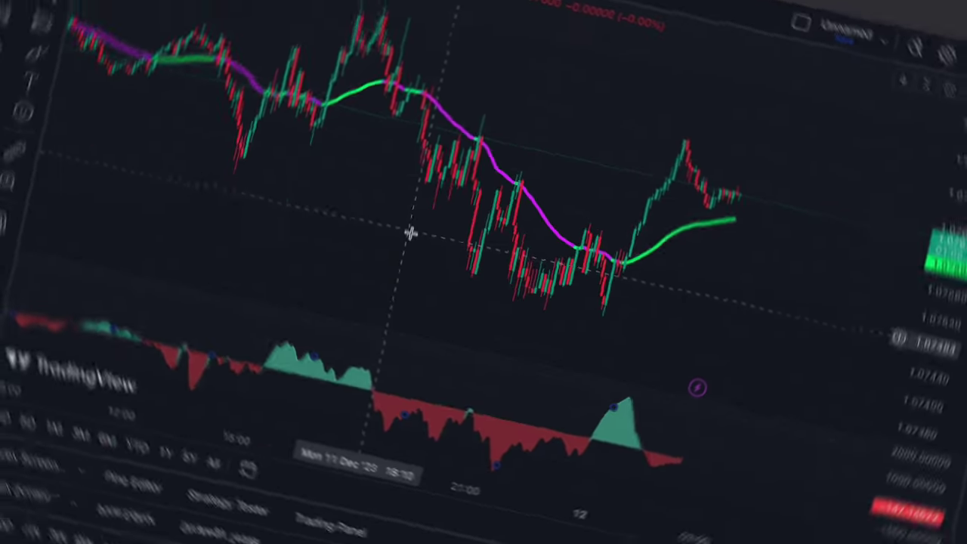
- Switch the EUR/USD chart to the 1 hour interval and auto-fit the price scale to the candles
click(833, 347)
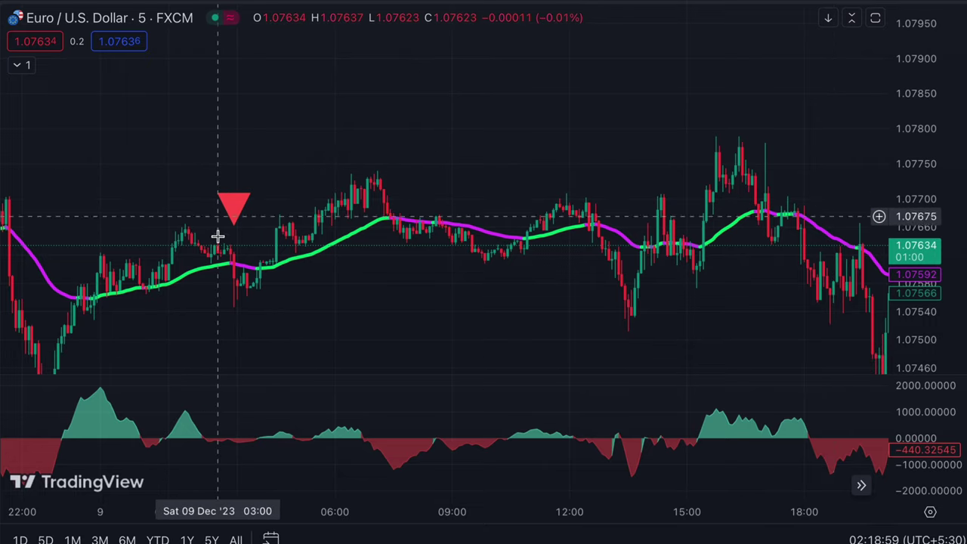
mouse_move(215, 296)
mouse_down()
mouse_move(593, 330)
mouse_move(626, 345)
mouse_move(670, 287)
mouse_up()
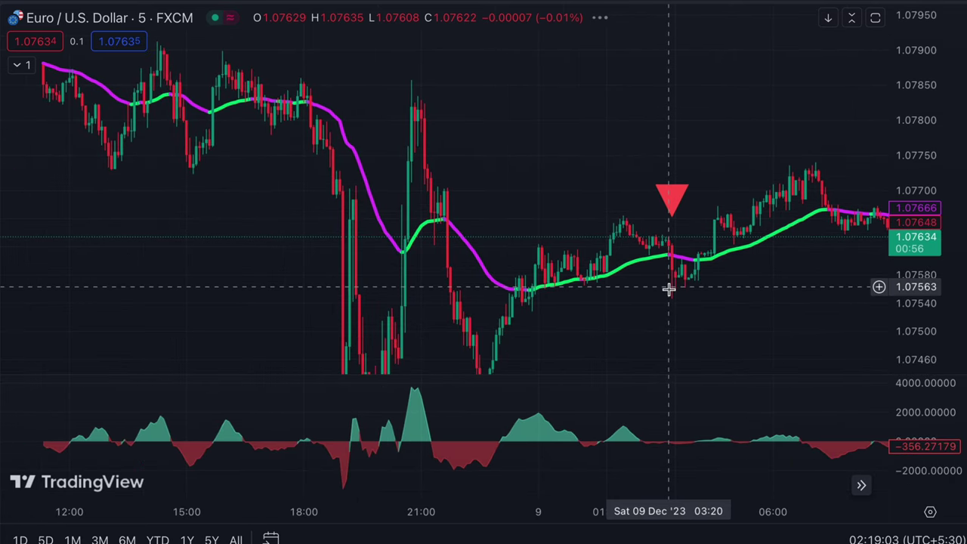
drag(925, 75, 934, 249)
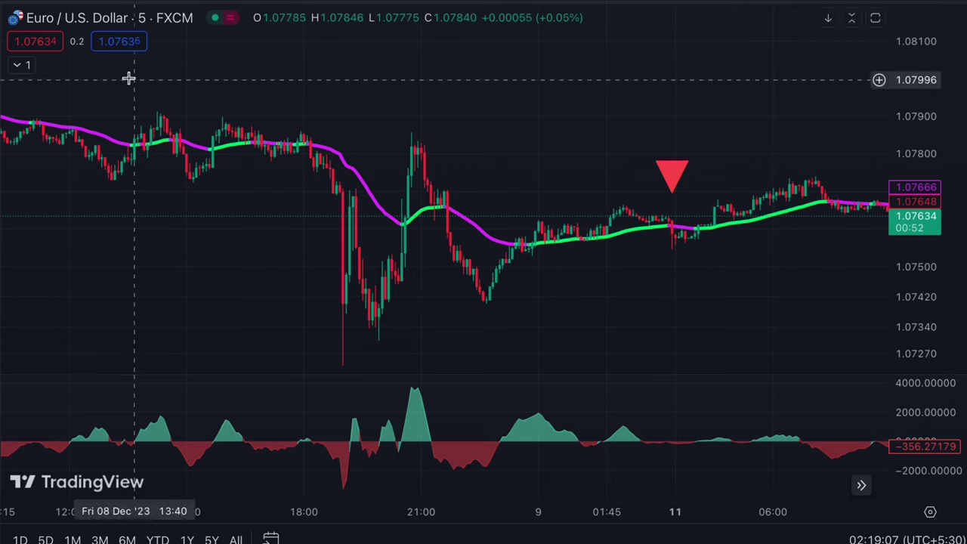
click(122, 6)
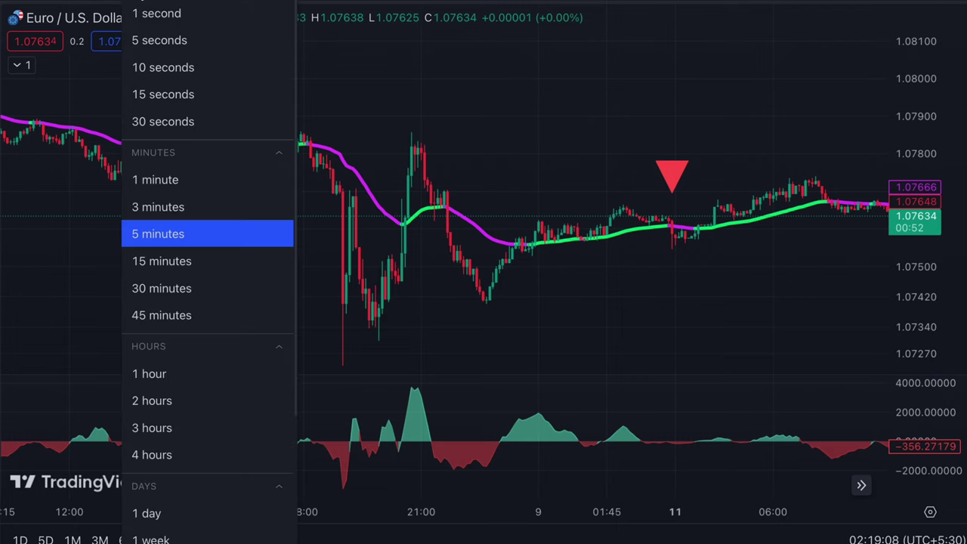
click(168, 374)
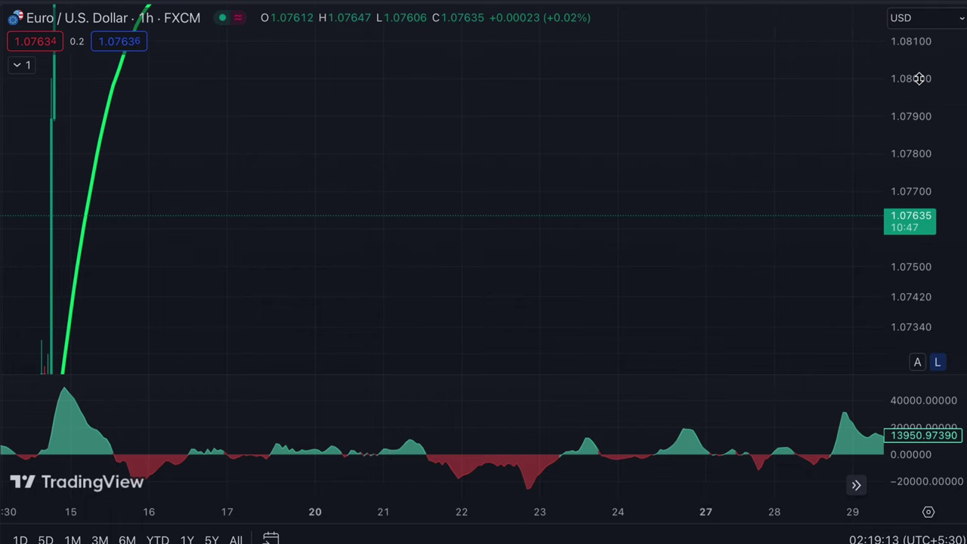
drag(917, 78, 893, 374)
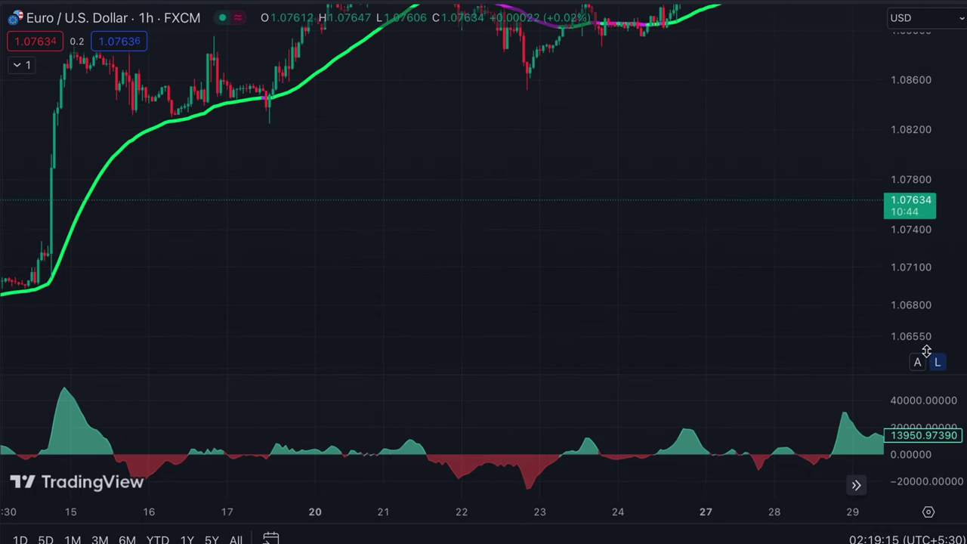
click(916, 364)
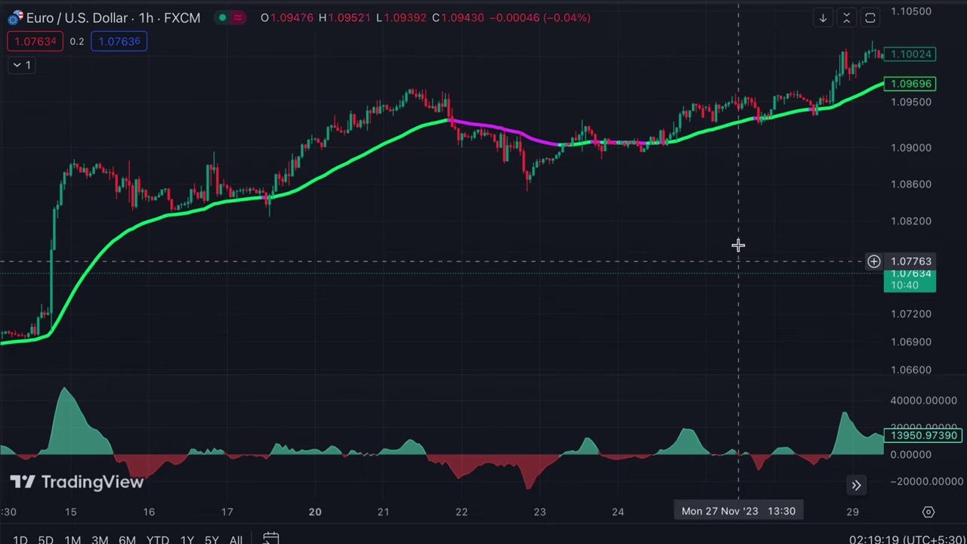
- Expand the indicator legend and open the style settings of the Volatility Compression Breakout indicator
drag(752, 221, 269, 335)
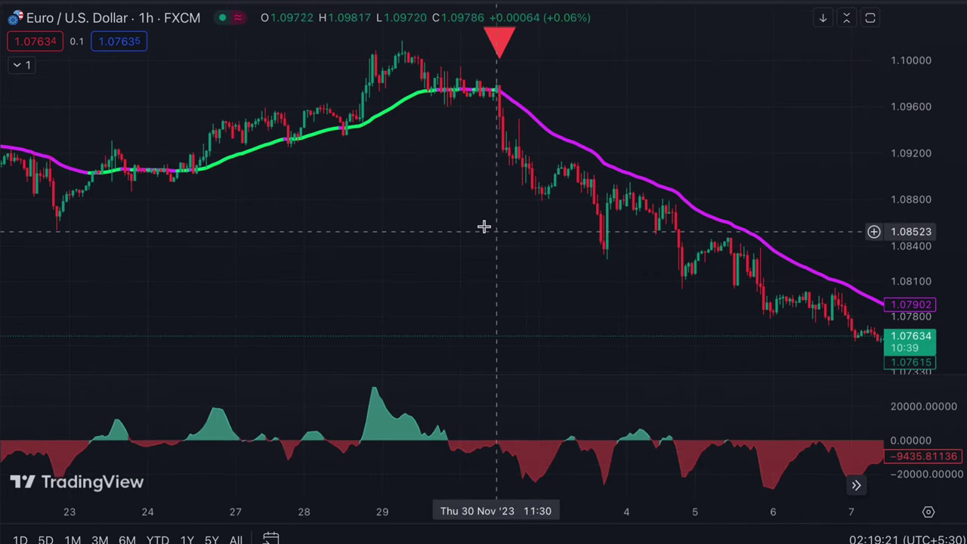
drag(535, 275, 280, 306)
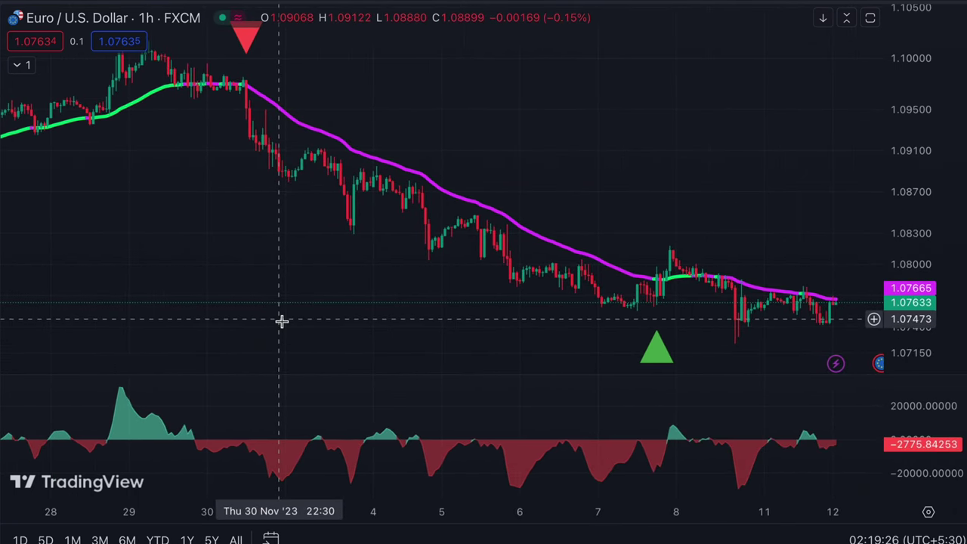
click(24, 68)
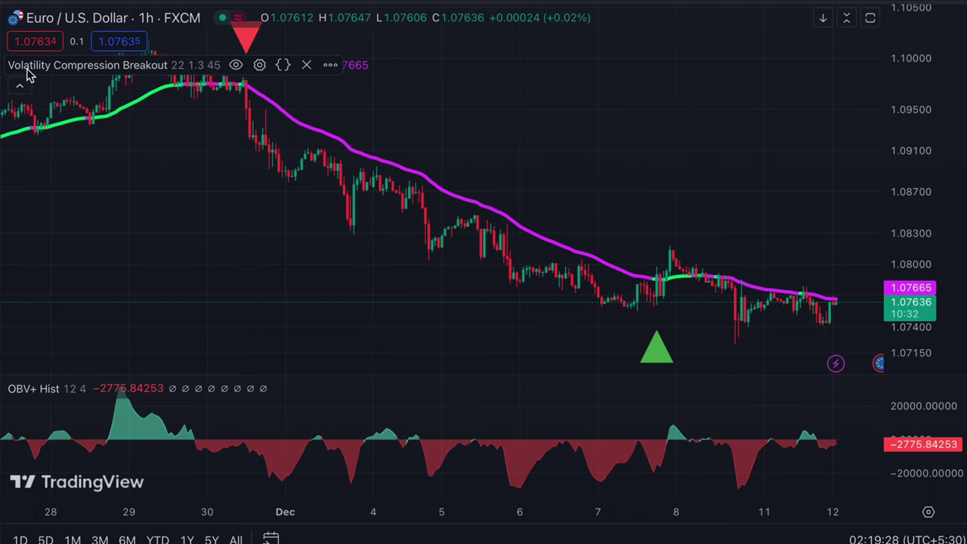
click(259, 65)
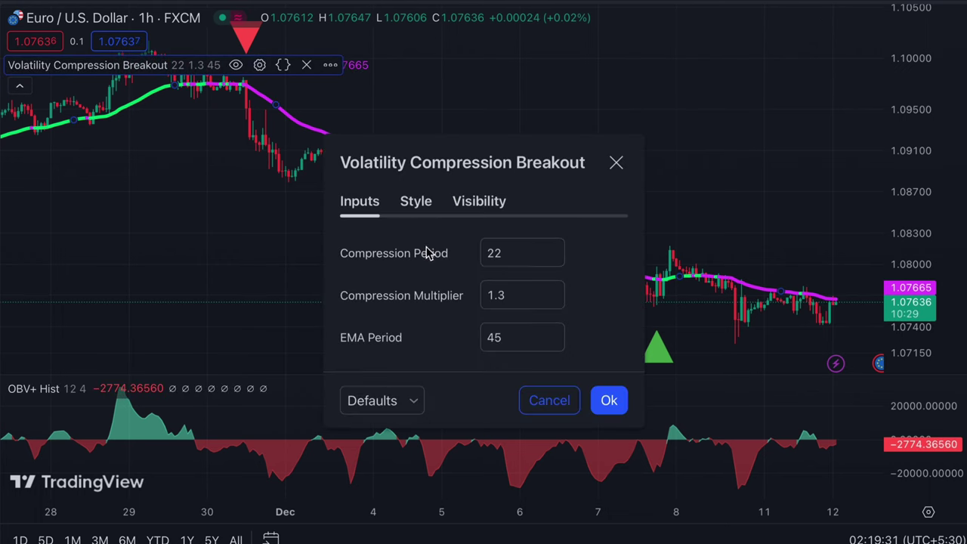
click(415, 203)
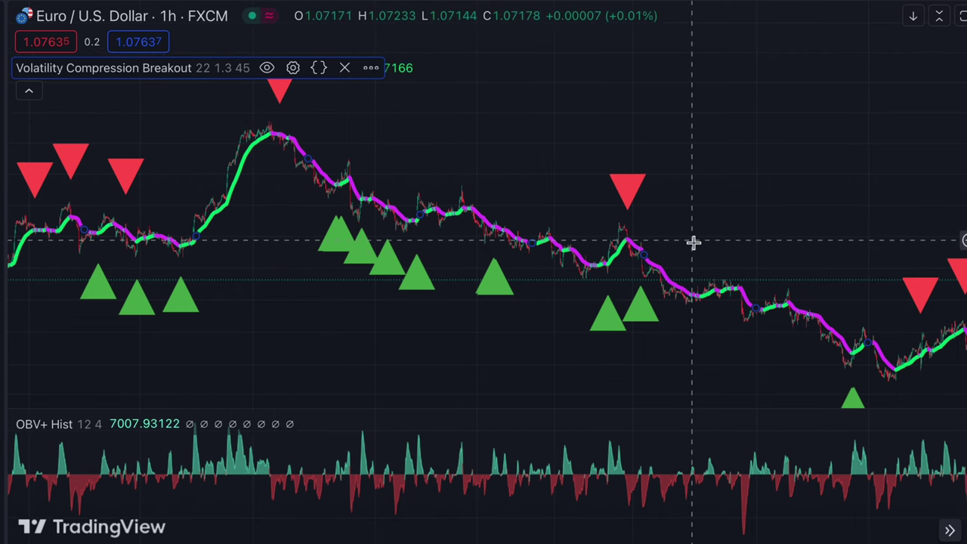
- Collapse the indicator legend on the 1 hour chart again
click(950, 532)
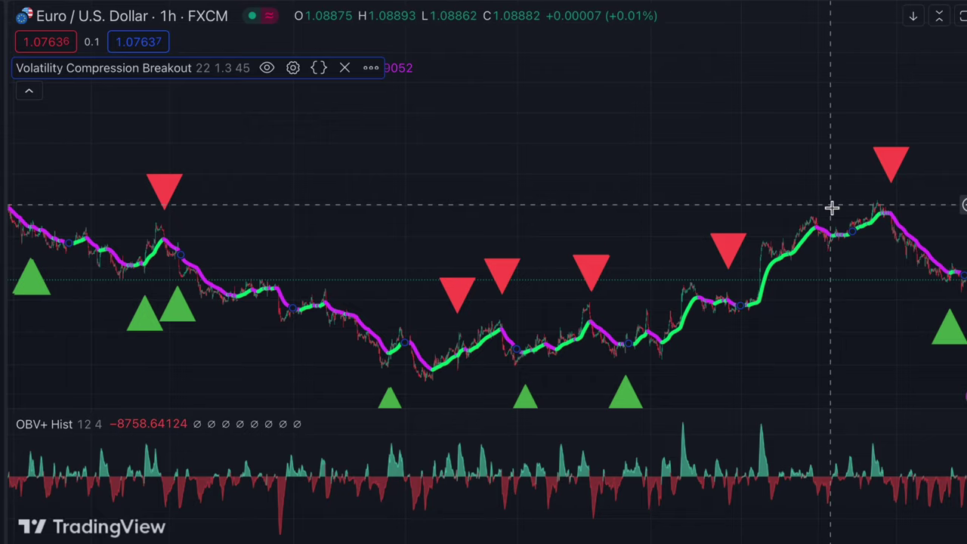
drag(831, 207, 234, 201)
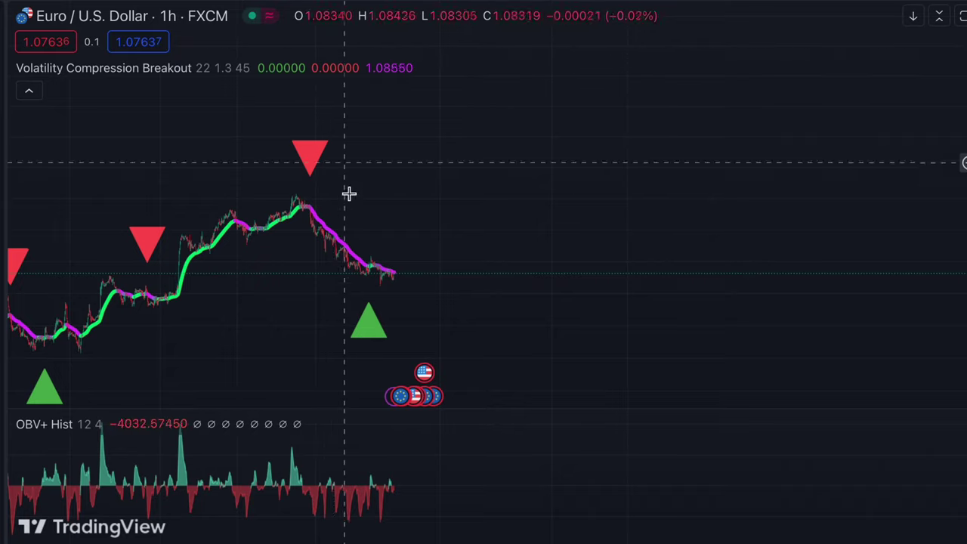
click(30, 92)
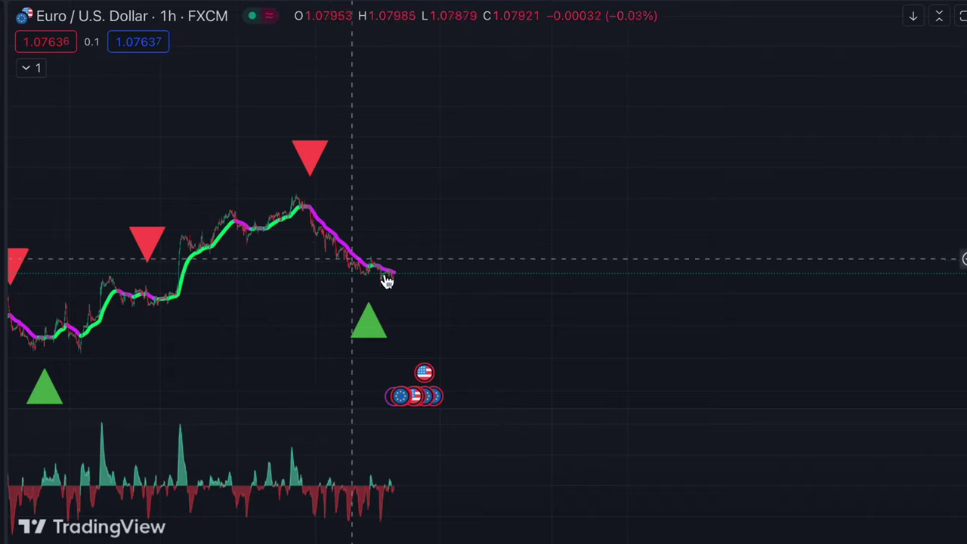
- Examine the most recent 1 hour candles around the last green signal, together with the EMA line and OBV histogram
click(483, 531)
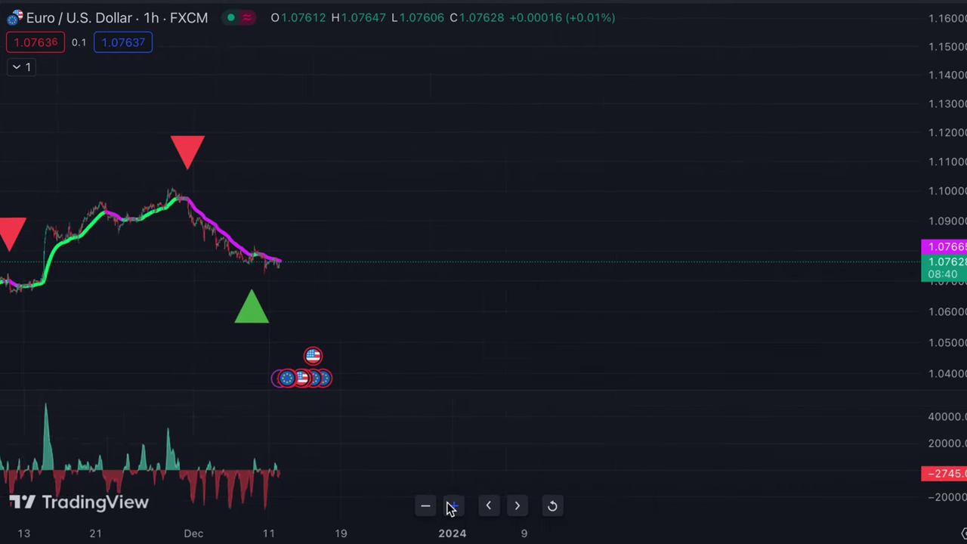
click(483, 531)
click(484, 531)
click(483, 531)
click(451, 506)
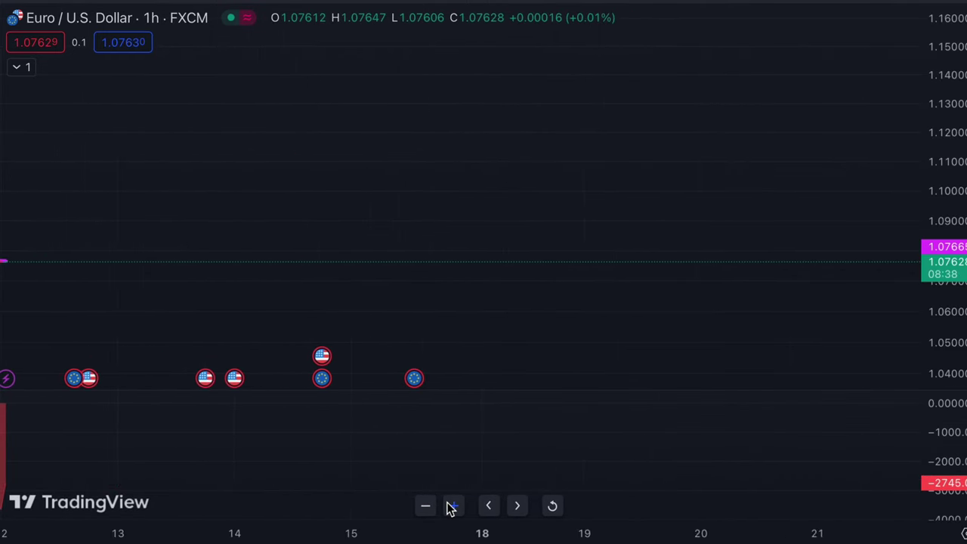
click(451, 505)
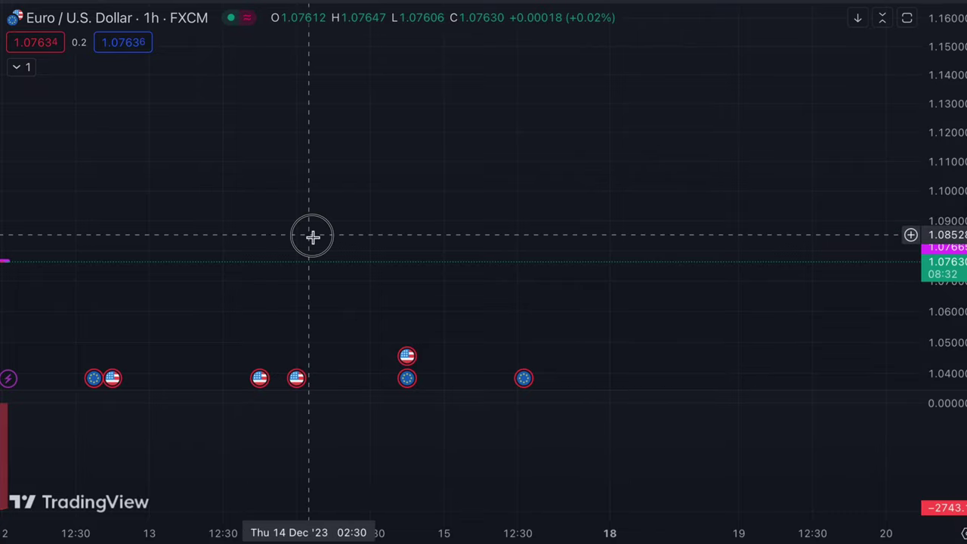
drag(310, 235, 844, 189)
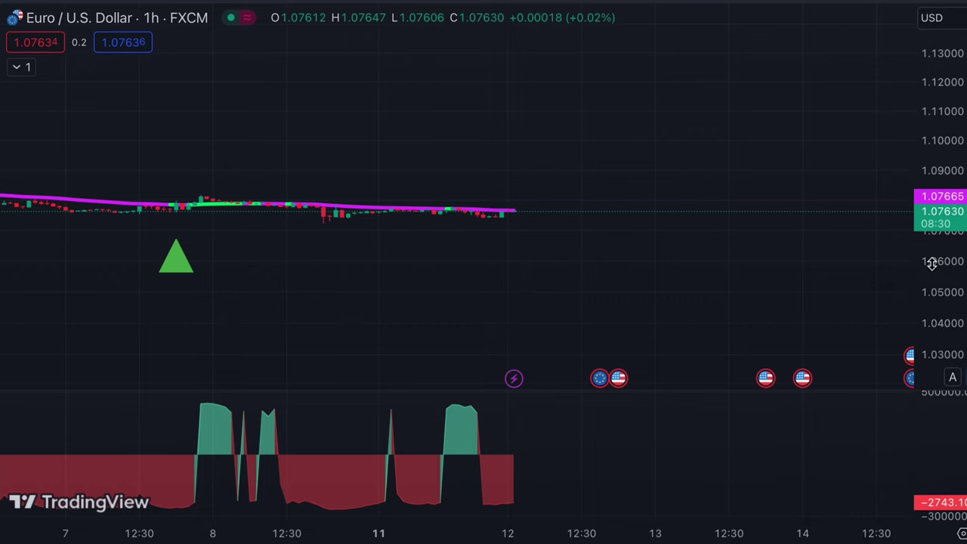
drag(938, 262, 938, 302)
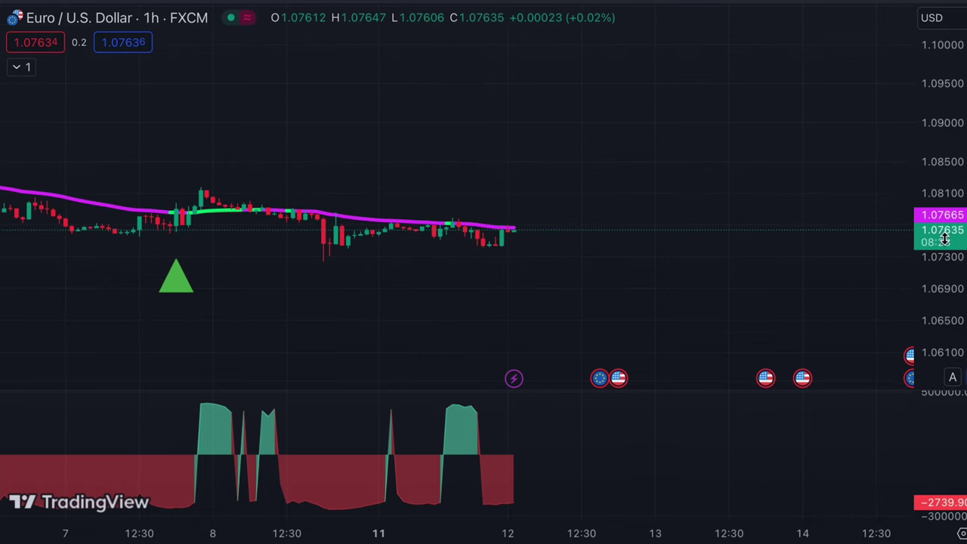
drag(945, 236, 936, 30)
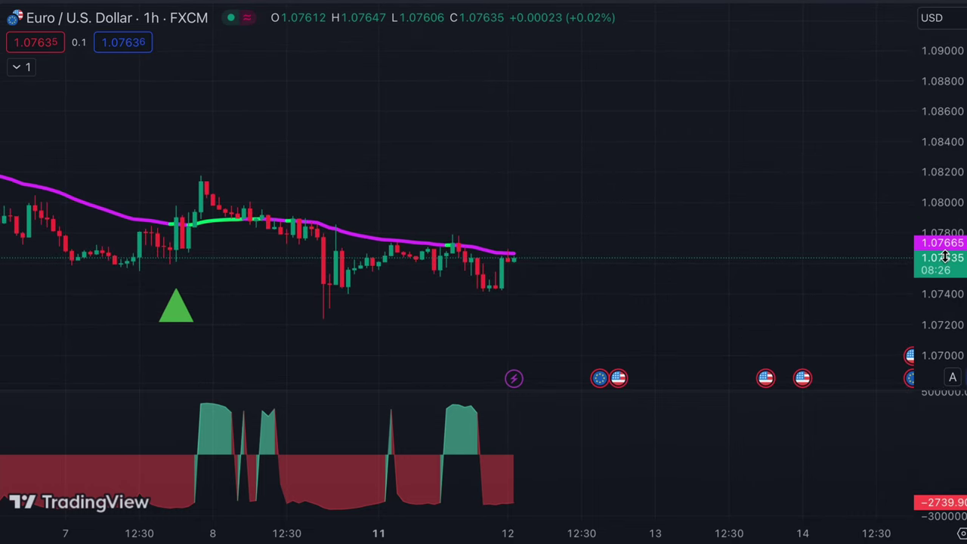
drag(944, 257, 938, 49)
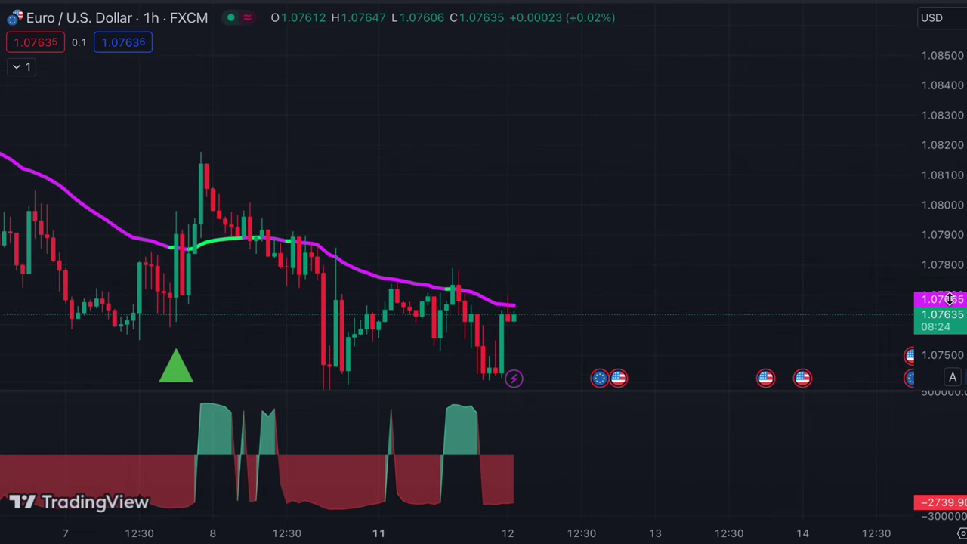
right_click(949, 96)
click(762, 153)
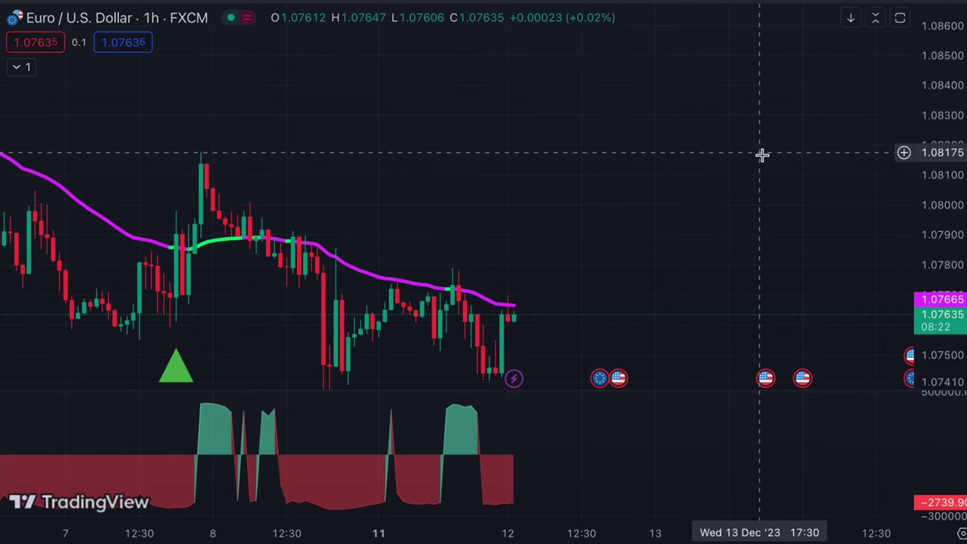
- Examine the 1 hour EUR/USD price history before the last green signal, back to 30 November, against the EMA line and OBV histogram
drag(957, 238, 955, 84)
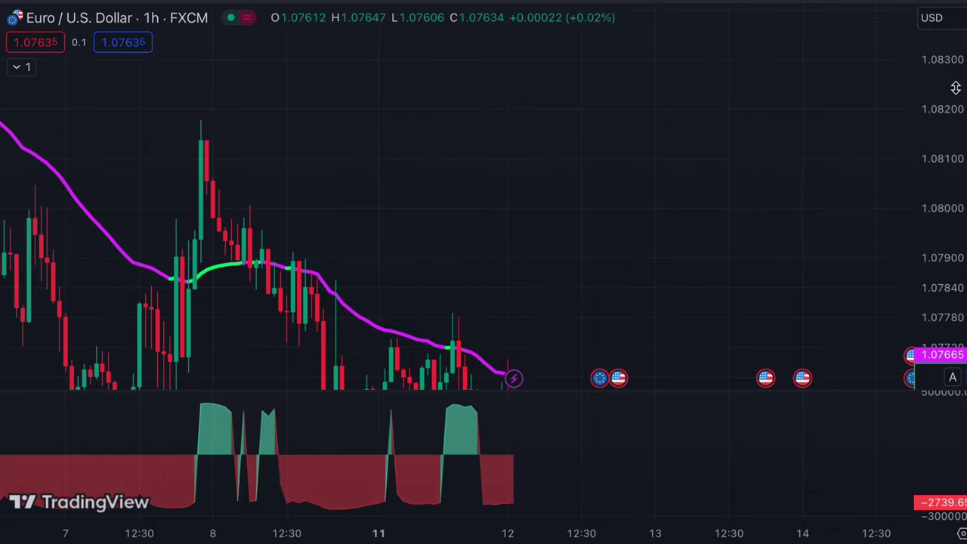
drag(501, 175, 697, 53)
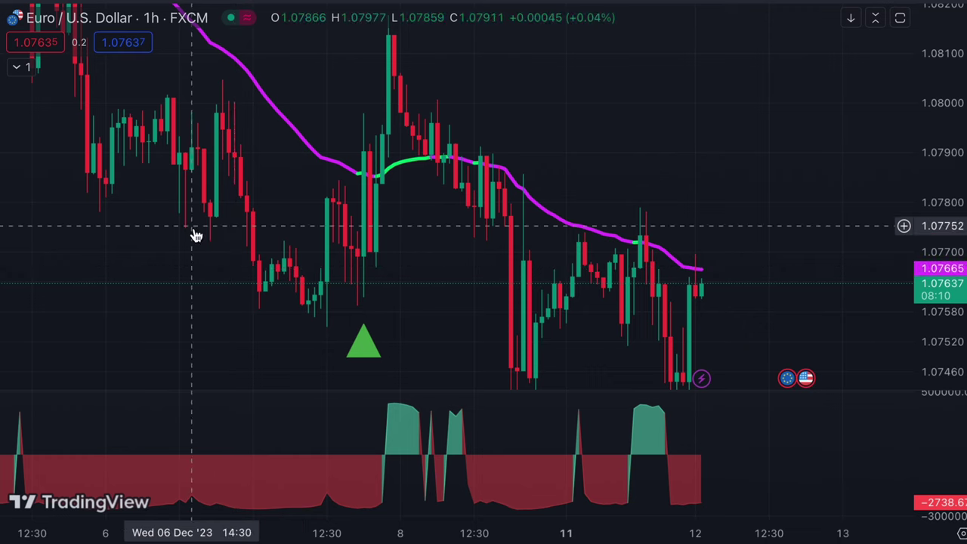
drag(194, 230, 641, 363)
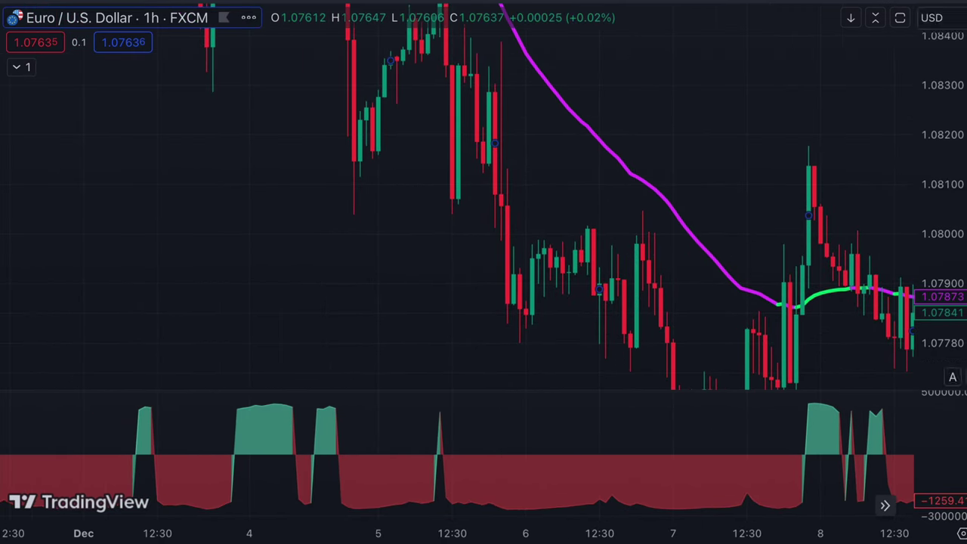
drag(938, 98, 768, 251)
drag(712, 206, 726, 353)
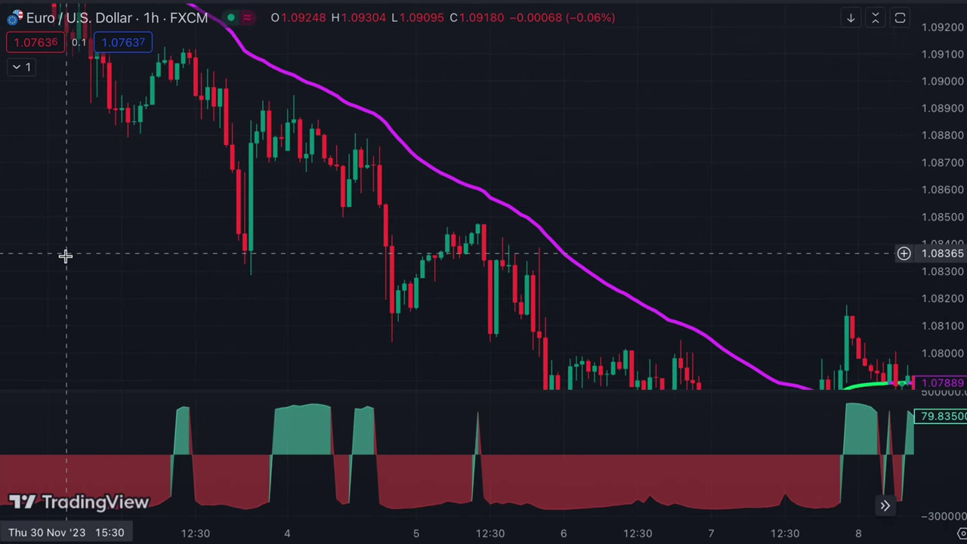
drag(941, 99, 930, 111)
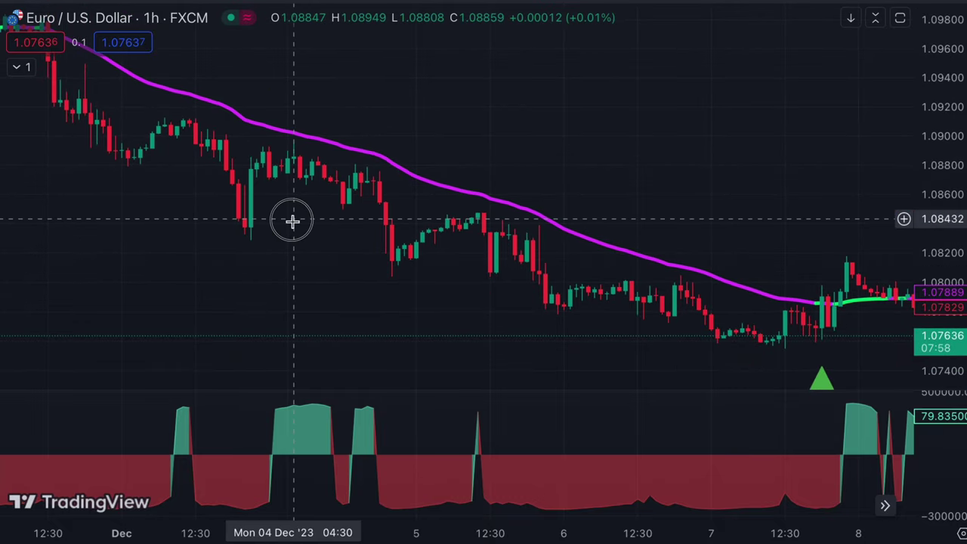
drag(292, 221, 682, 401)
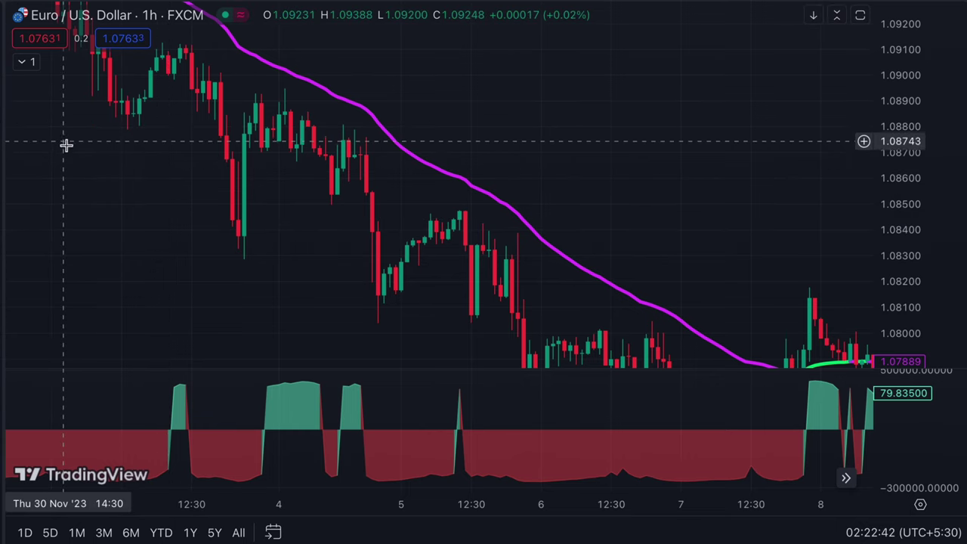
- Review the 1 hour chart from mid-November to 12 December at a wider scale, comparing the red and green signals with the trend
mouse_move(452, 471)
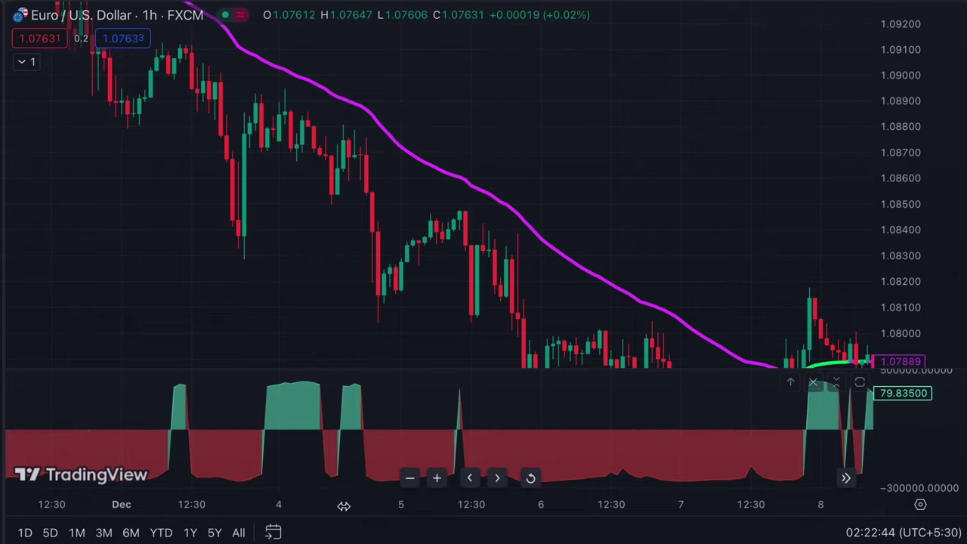
click(410, 479)
click(409, 479)
click(409, 478)
click(409, 479)
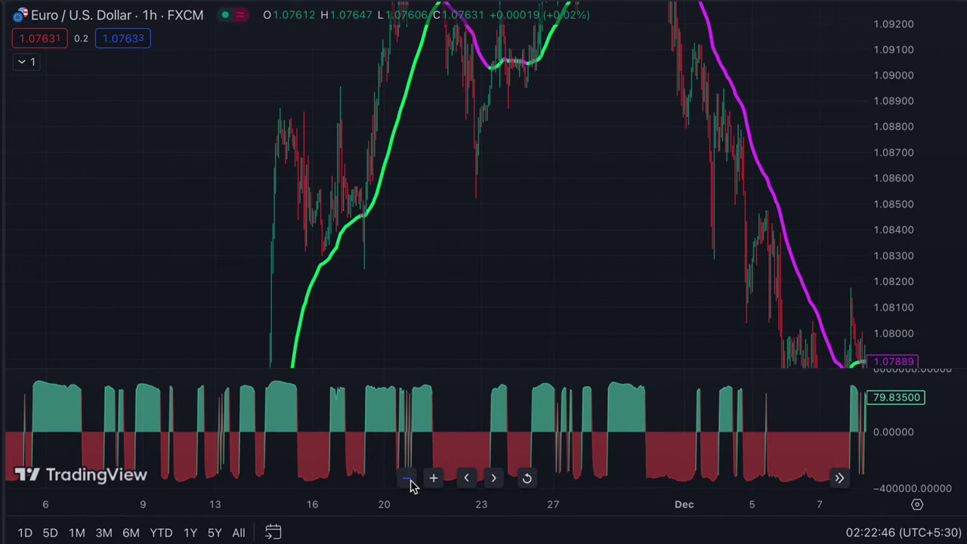
drag(903, 75, 874, 288)
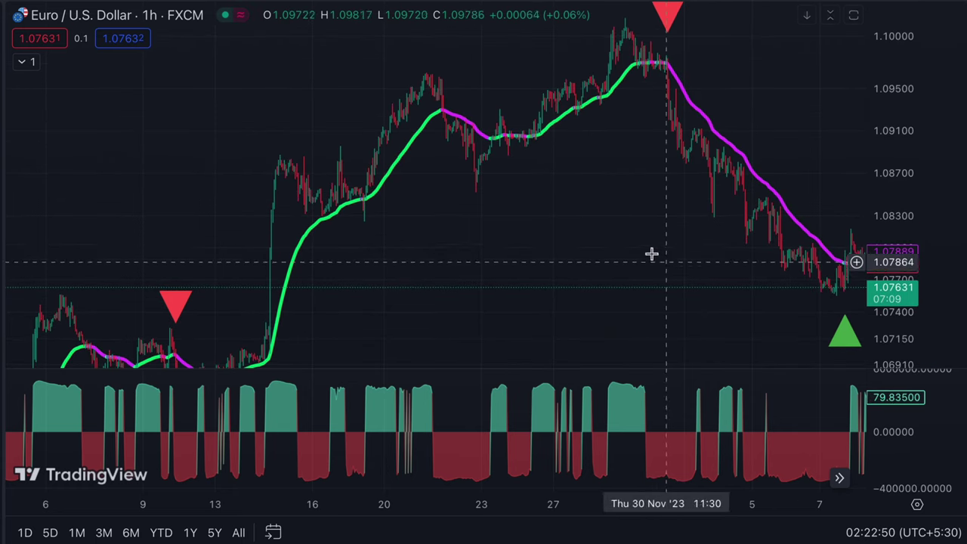
drag(649, 269, 462, 300)
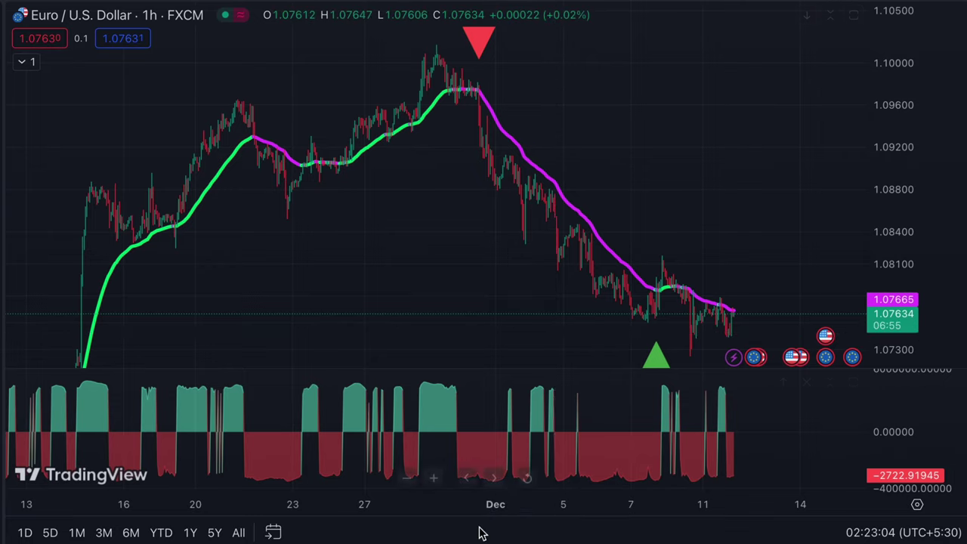
- Inspect more closely the 1 hour price move between the 30 November red signal and the following green signal
click(434, 479)
click(434, 479)
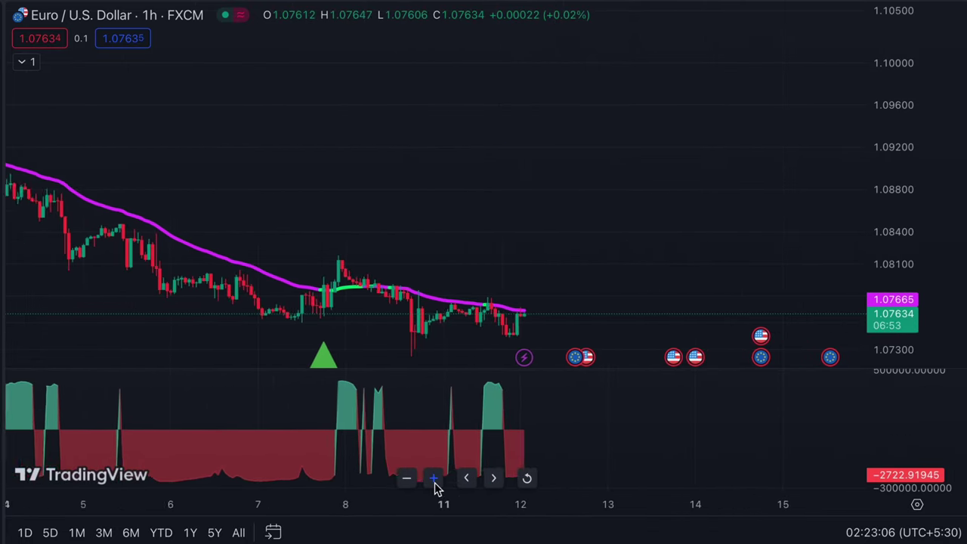
drag(253, 248, 737, 251)
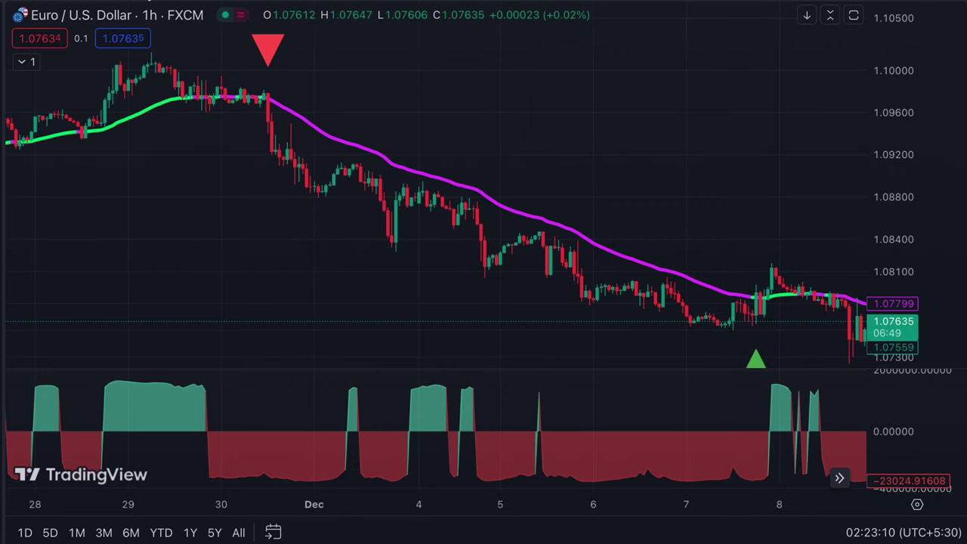
- Switch the EUR/USD chart to the 5 minute interval and look back through the candles to 8 December for earlier signals
click(170, 15)
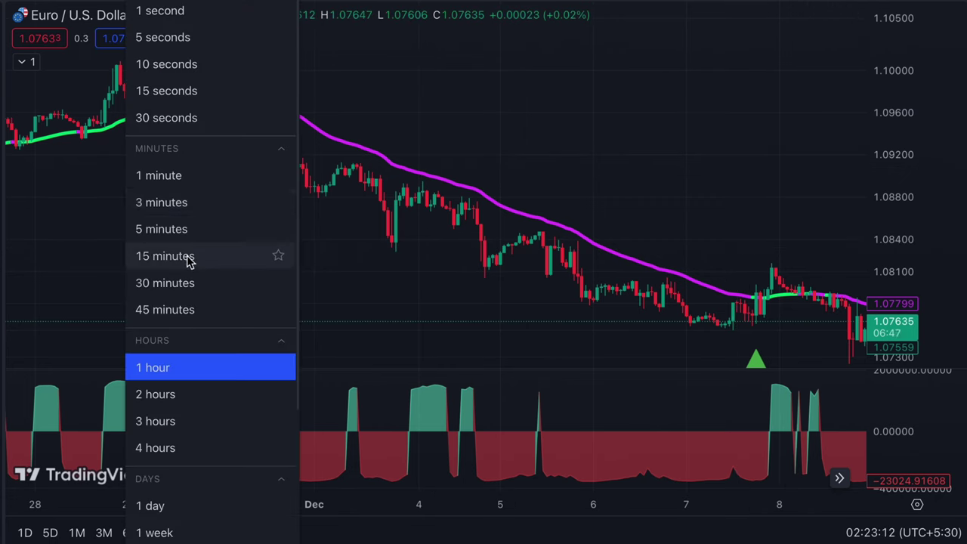
click(159, 229)
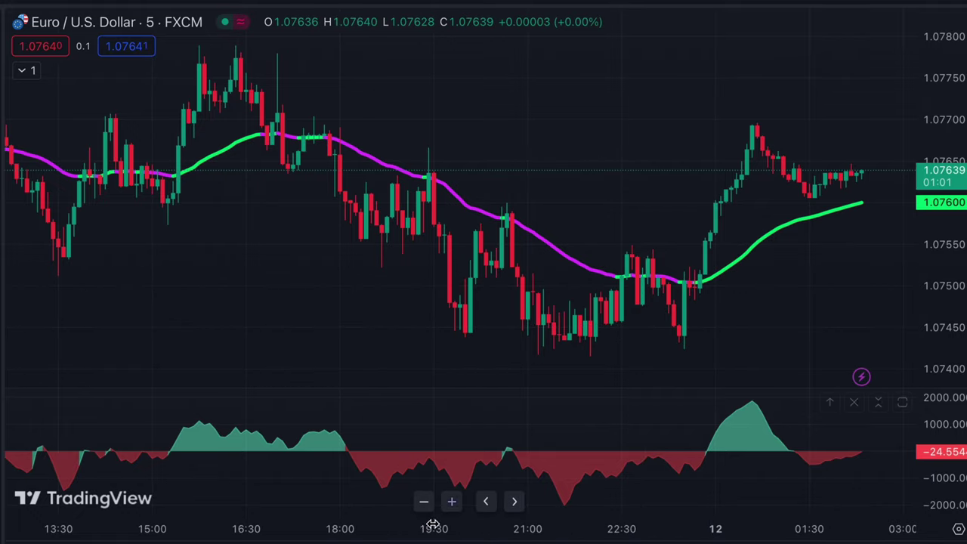
drag(375, 251, 837, 388)
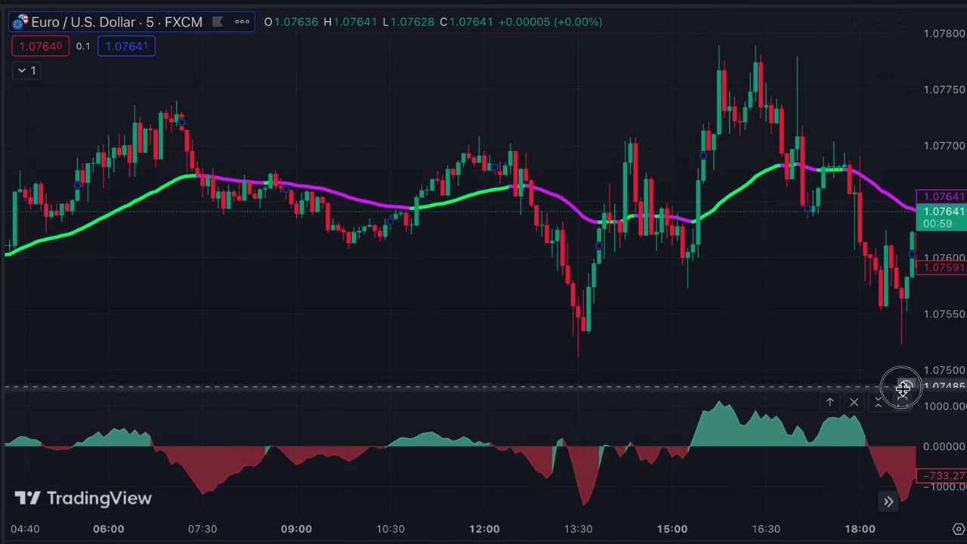
drag(248, 272, 709, 261)
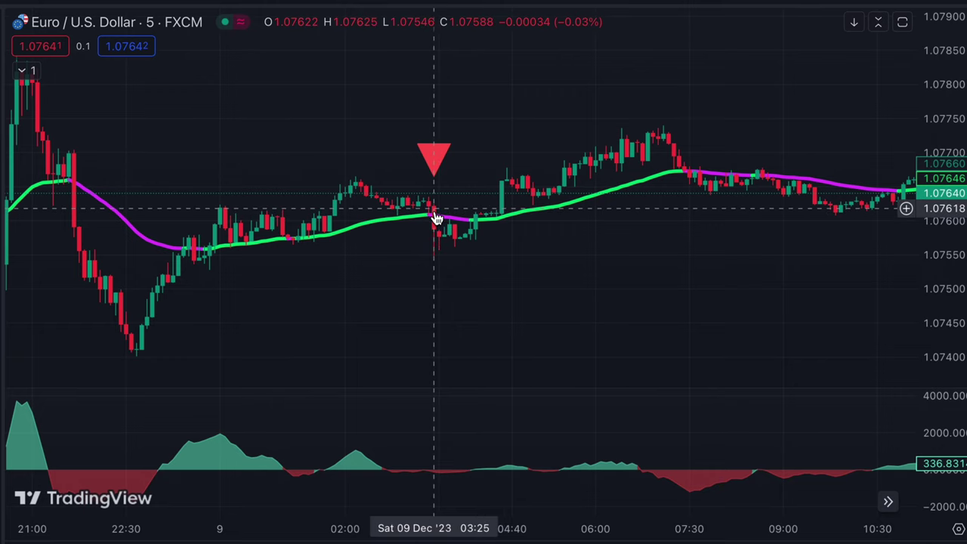
drag(499, 281, 906, 315)
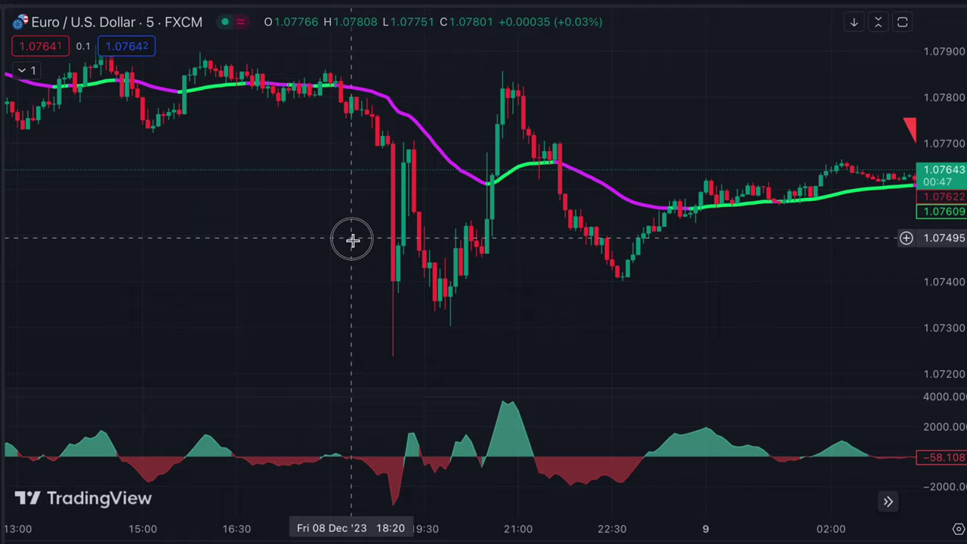
drag(352, 241, 802, 415)
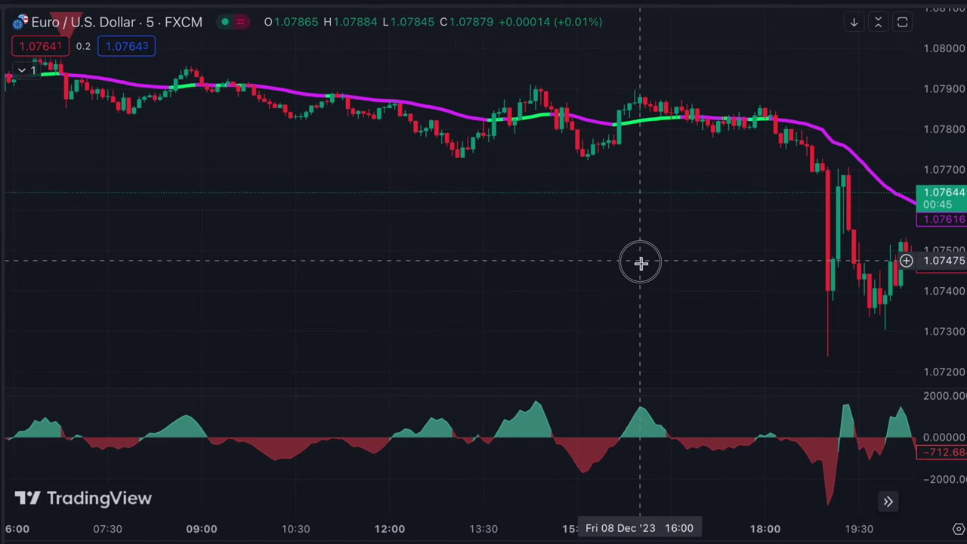